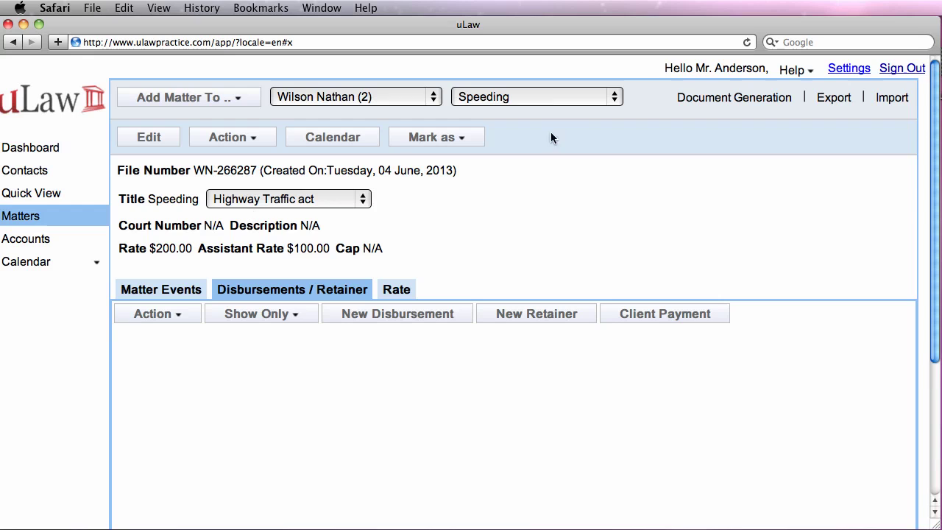
Check the retainer entry of the client's Family & Wills matter and return to the Speeding matter.
{"action": "left_click", "coordinate": [545, 106]}
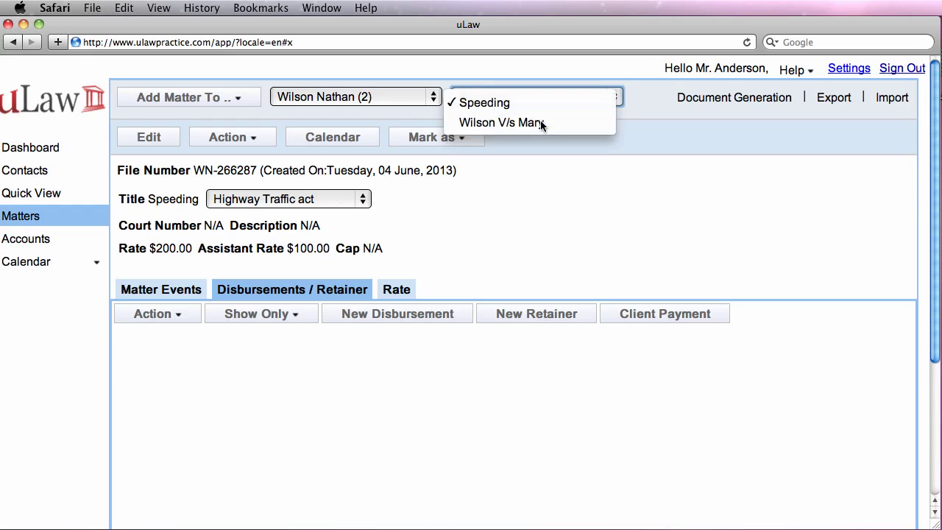
{"action": "left_click", "coordinate": [539, 122]}
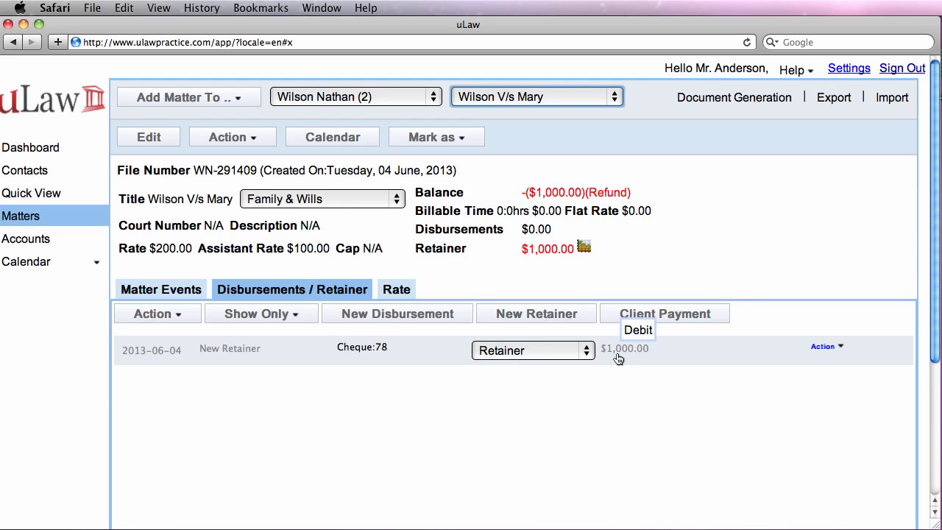
{"action": "left_click", "coordinate": [534, 103]}
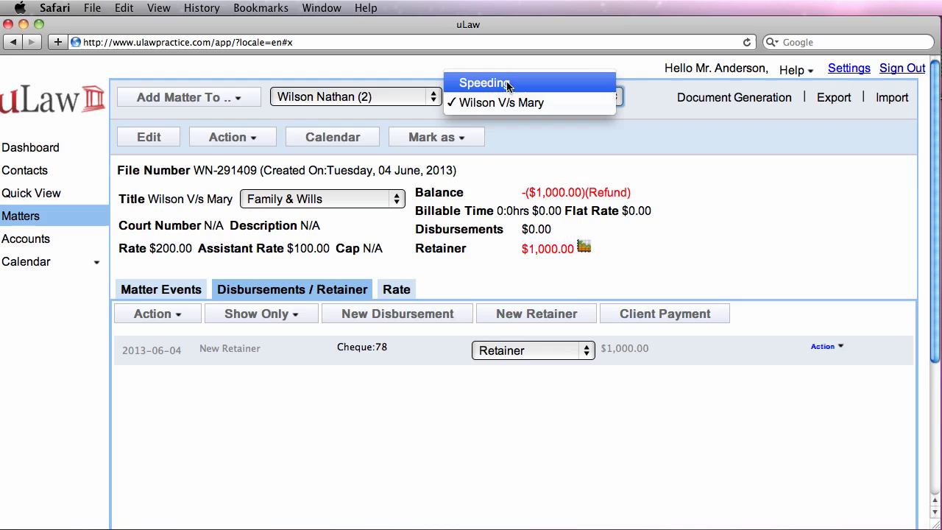
{"action": "left_click", "coordinate": [507, 82]}
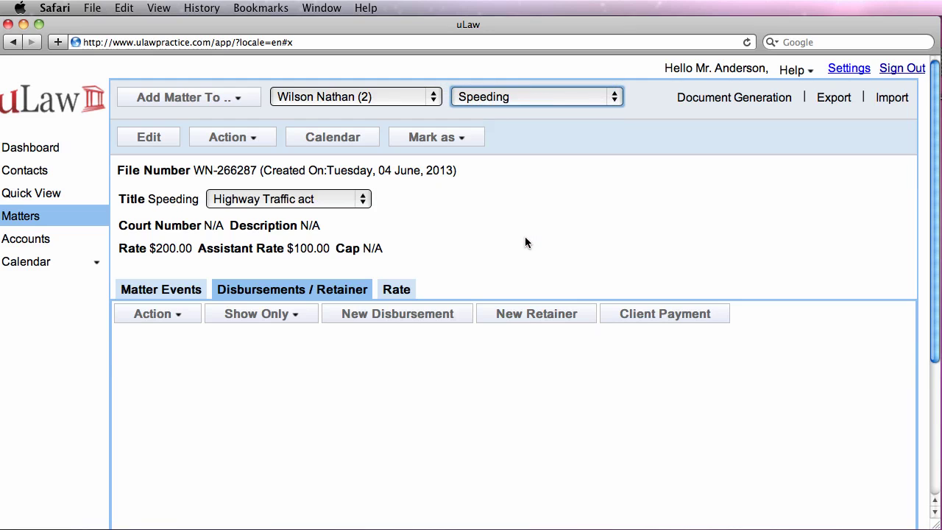
Record an Initial Client Meeting event with 1:00 of billable time on the Speeding matter and save it.
{"action": "left_click", "coordinate": [163, 289]}
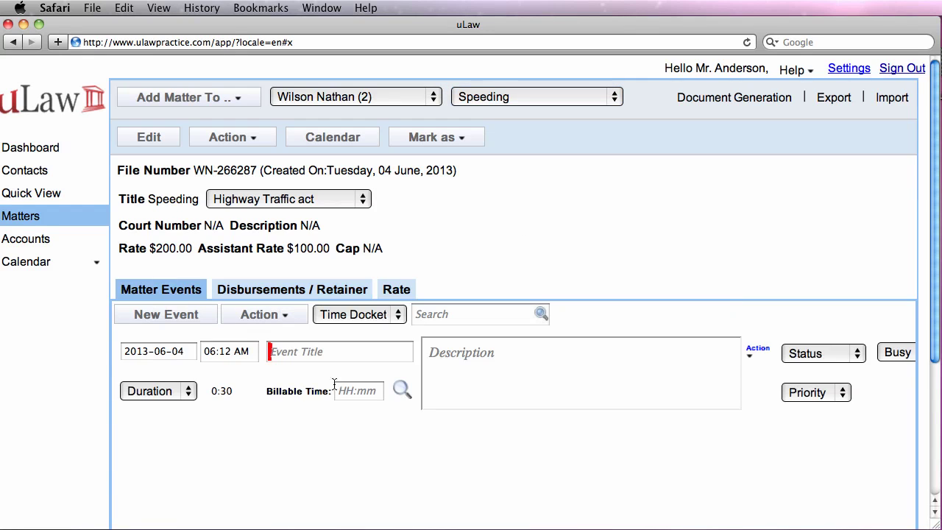
{"action": "left_click", "coordinate": [301, 353]}
{"action": "type", "text": "ini"}
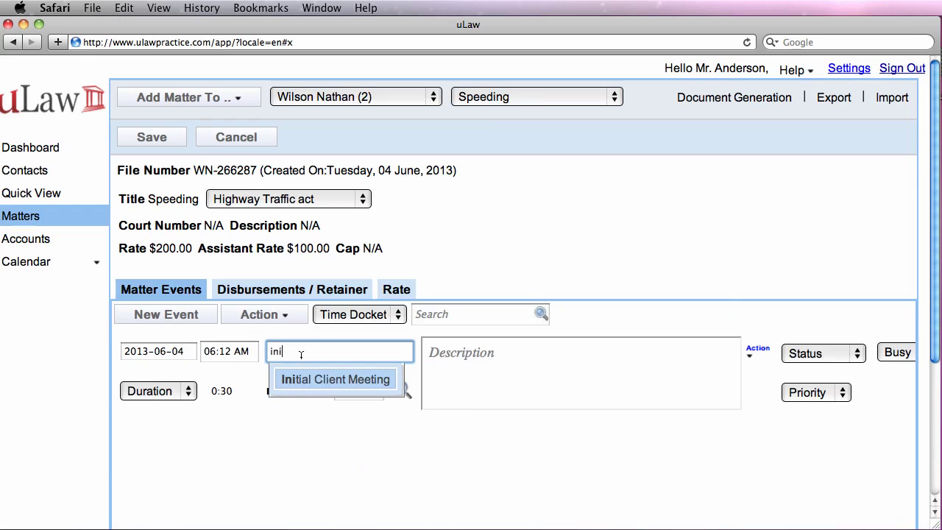
{"action": "left_click", "coordinate": [326, 381]}
{"action": "left_click", "coordinate": [353, 391]}
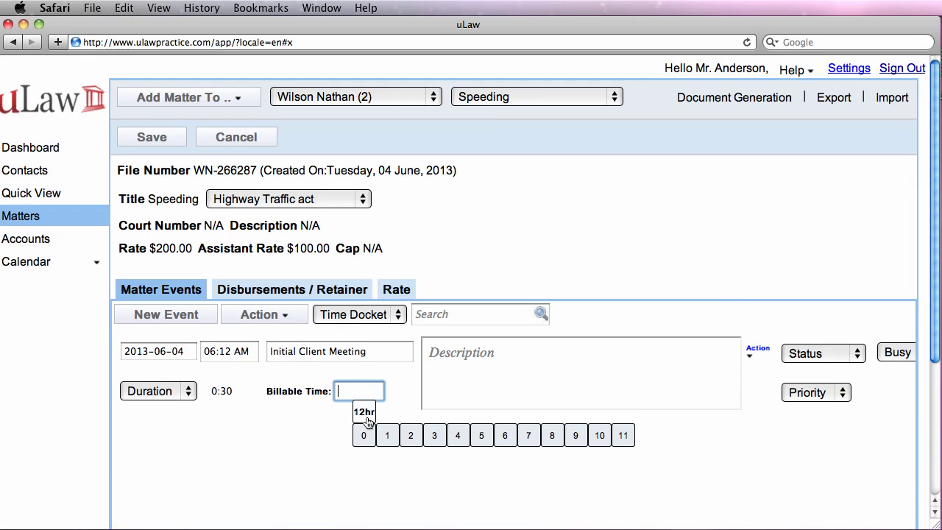
{"action": "mouse_move", "coordinate": [385, 436]}
{"action": "left_click", "coordinate": [387, 459]}
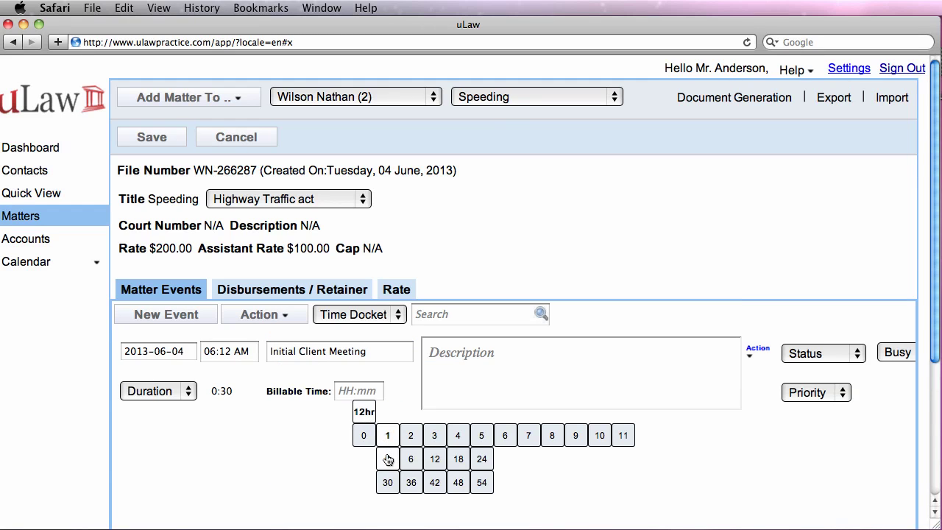
{"action": "left_click", "coordinate": [146, 135]}
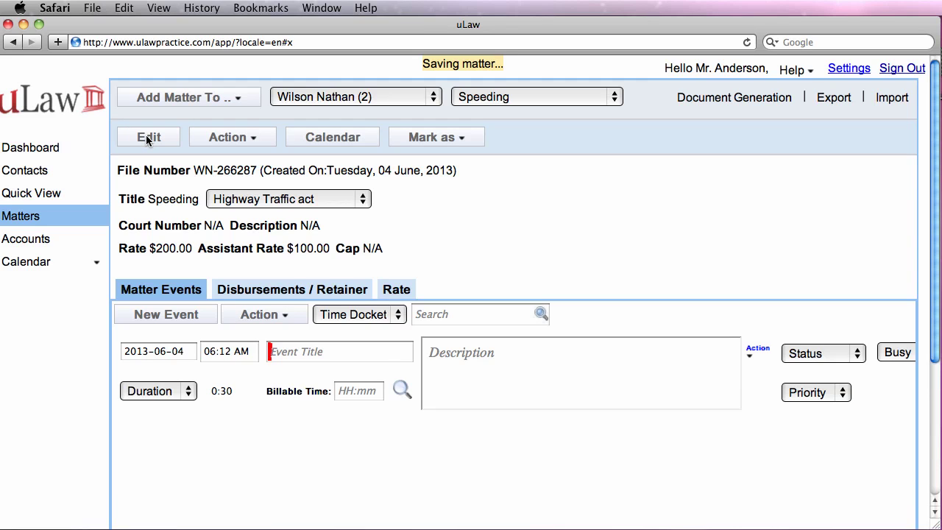
Record and save an Initial Client Meeting event with 2:00 of billable time on the client's Family & Wills matter.
{"action": "left_click", "coordinate": [516, 98]}
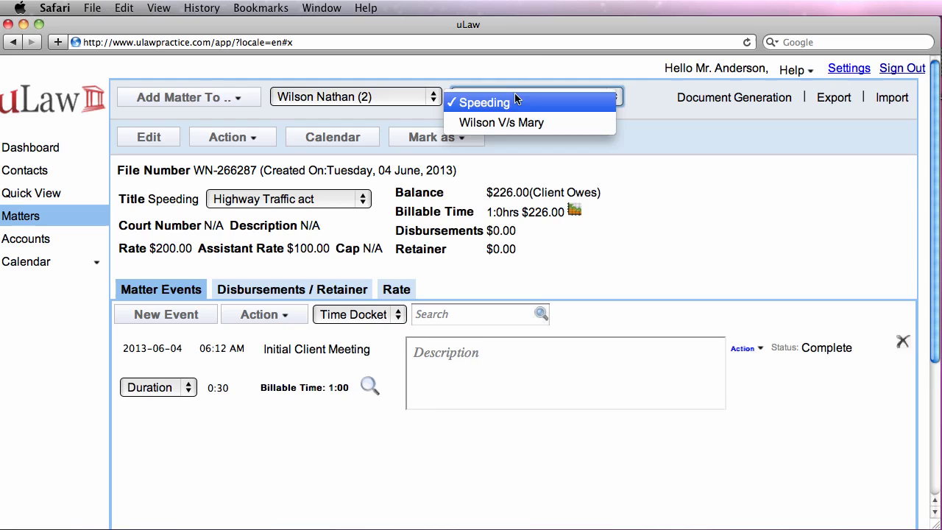
{"action": "left_click", "coordinate": [500, 122]}
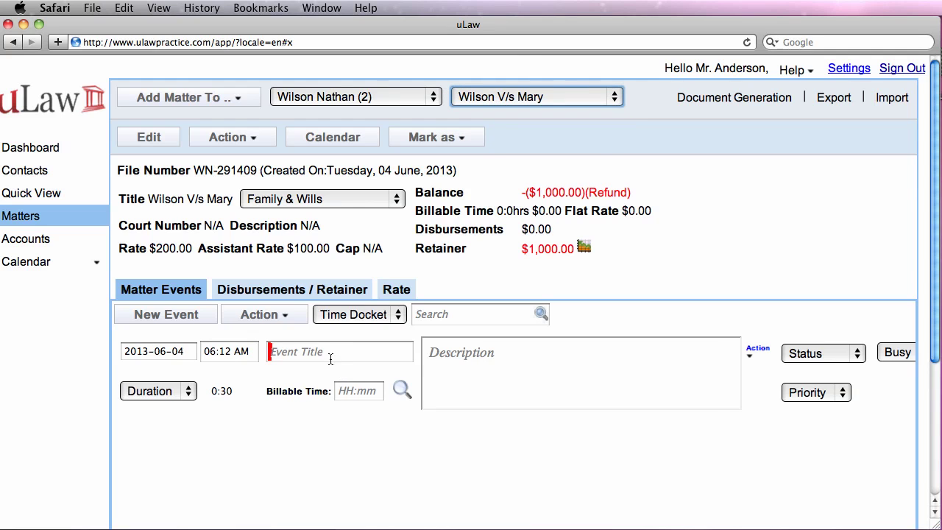
{"action": "left_click", "coordinate": [328, 355]}
{"action": "type", "text": "ini"}
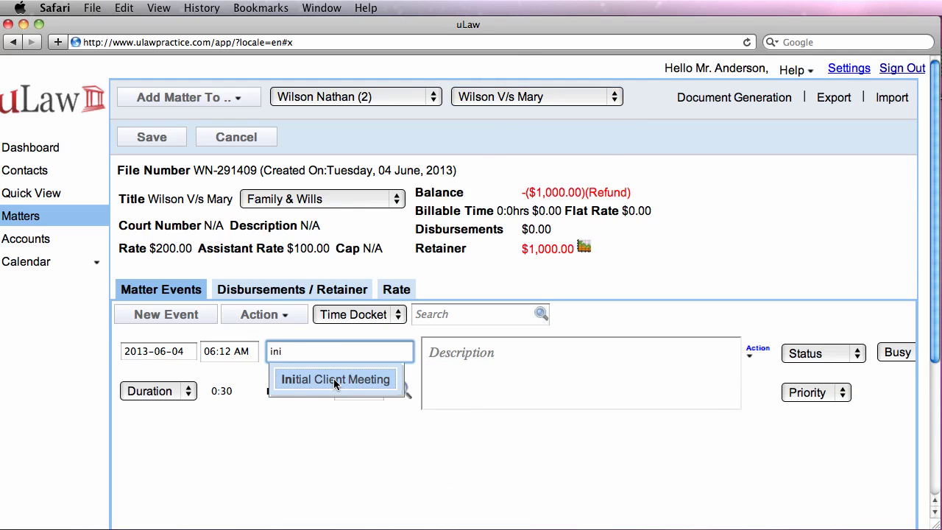
{"action": "left_click", "coordinate": [328, 381]}
{"action": "left_click", "coordinate": [356, 392]}
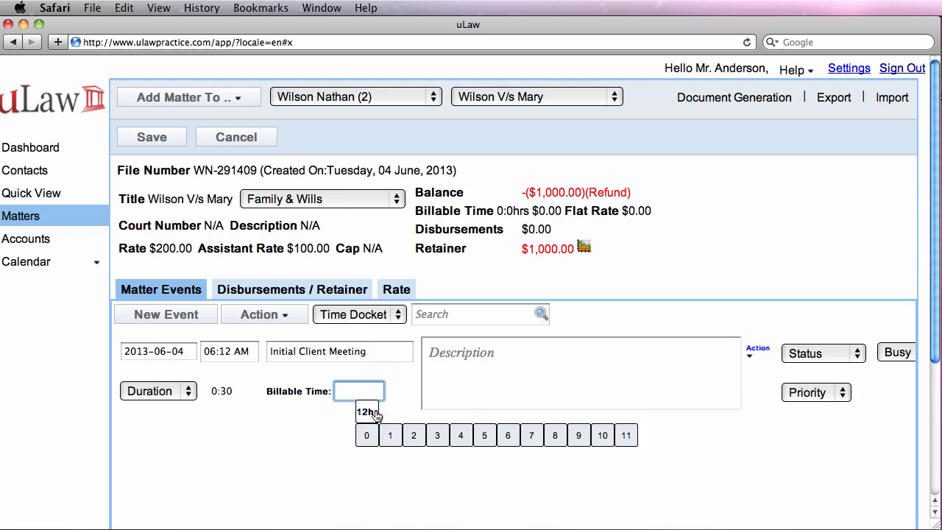
{"action": "mouse_move", "coordinate": [414, 435]}
{"action": "left_click", "coordinate": [417, 456]}
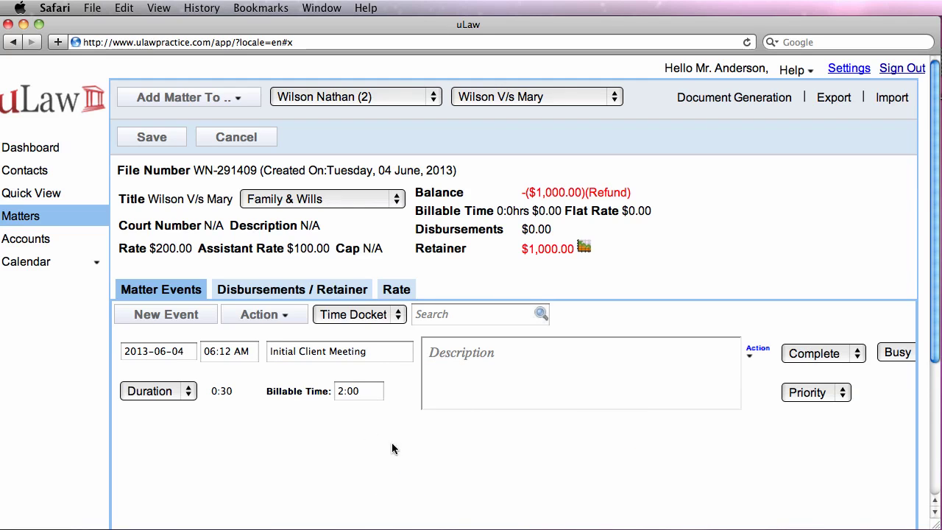
{"action": "left_click", "coordinate": [151, 139]}
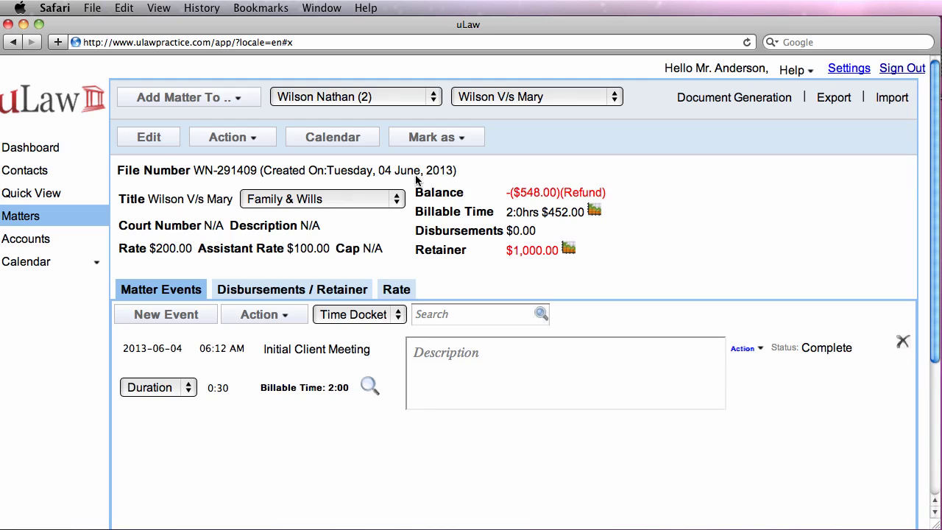
Generate a complete invoice for the Family & Wills matter and open its PDF.
{"action": "left_click", "coordinate": [754, 100]}
{"action": "mouse_move", "coordinate": [764, 139]}
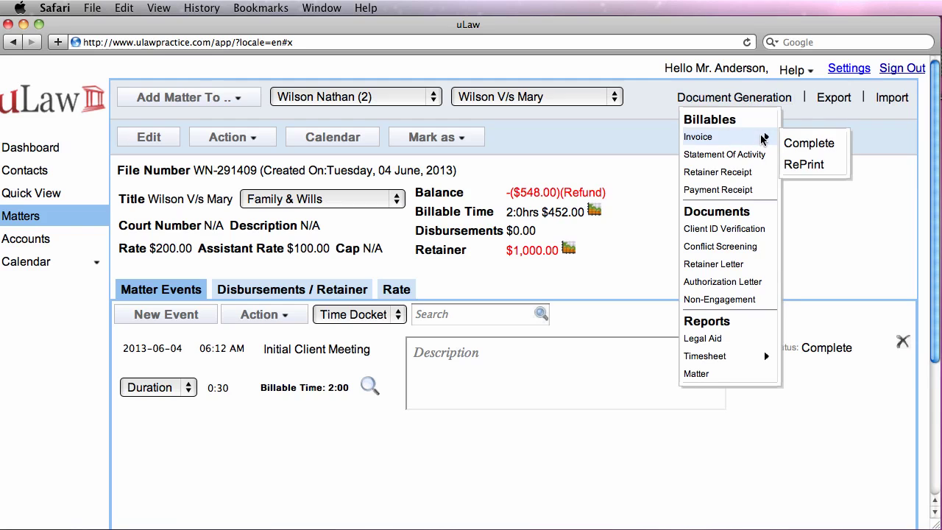
{"action": "left_click", "coordinate": [810, 146]}
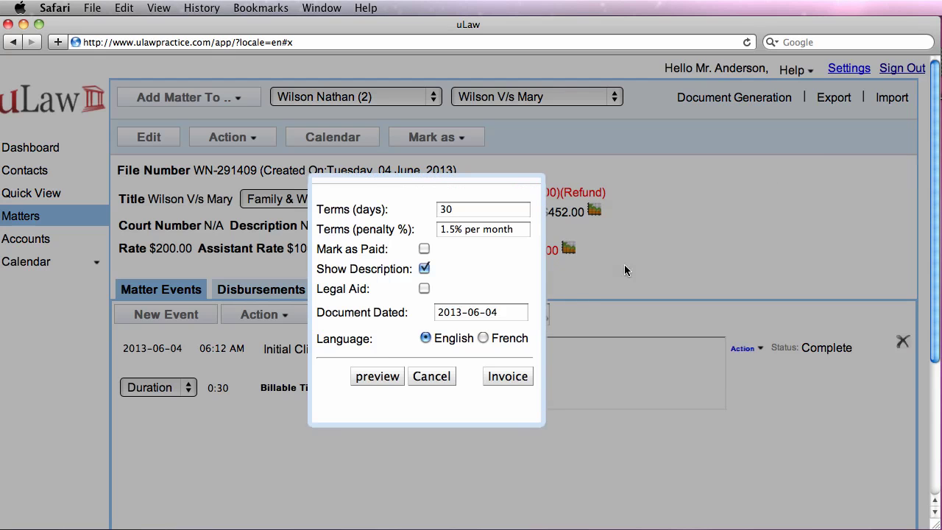
{"action": "left_click", "coordinate": [519, 379]}
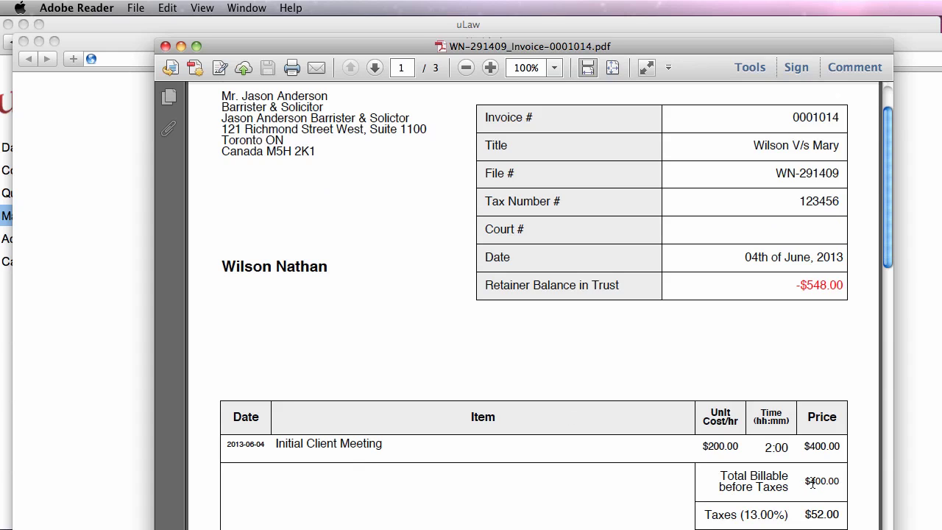
Check the total billable amount before taxes in the invoice PDF and close the document and the blank browser window.
{"action": "left_click_drag", "start_coordinate": [813, 483], "coordinate": [848, 481]}
{"action": "left_click", "coordinate": [165, 45]}
{"action": "left_click", "coordinate": [24, 41]}
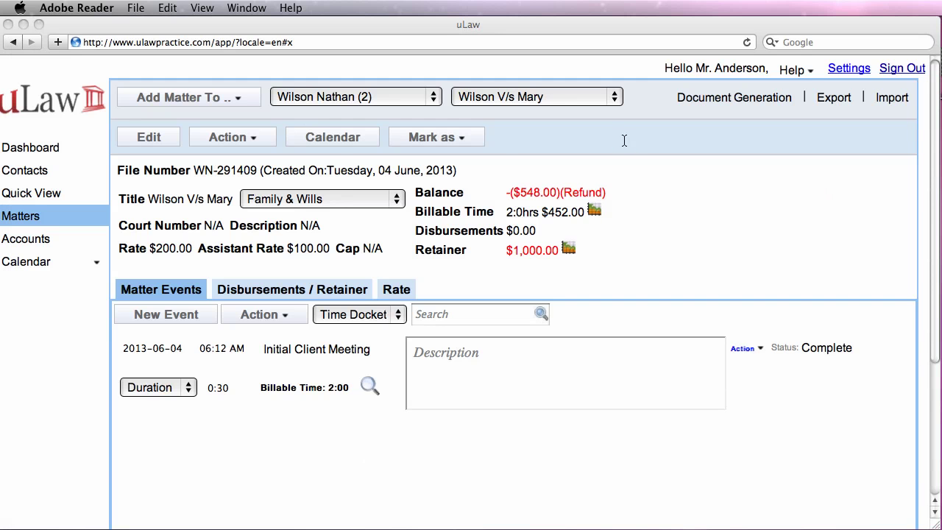
Generate a complete invoice for the client's Speeding matter and download it.
{"action": "left_click", "coordinate": [577, 99]}
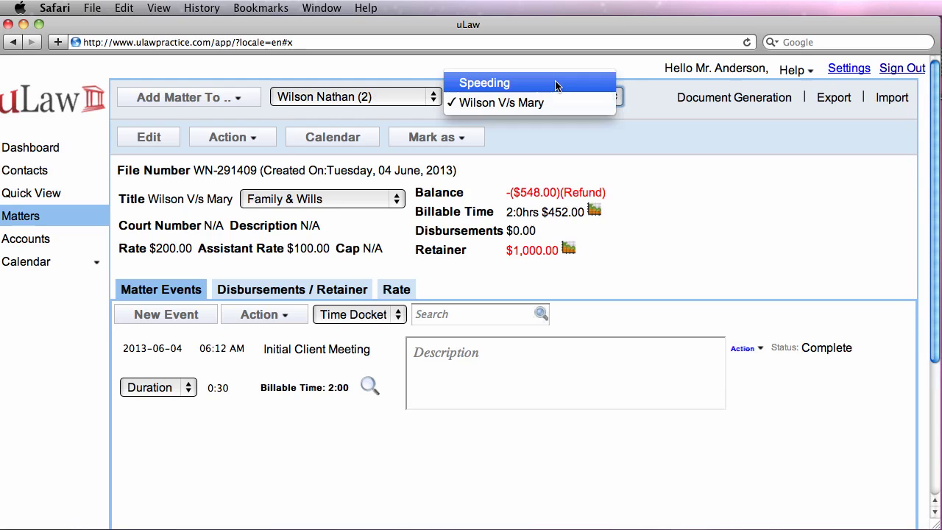
{"action": "left_click", "coordinate": [555, 83]}
{"action": "left_click", "coordinate": [744, 97]}
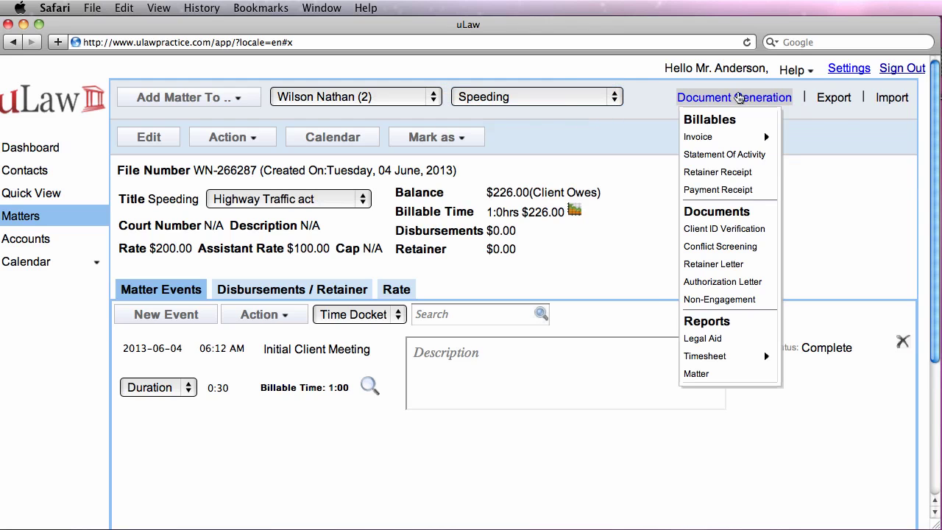
{"action": "mouse_move", "coordinate": [753, 140]}
{"action": "left_click", "coordinate": [813, 143]}
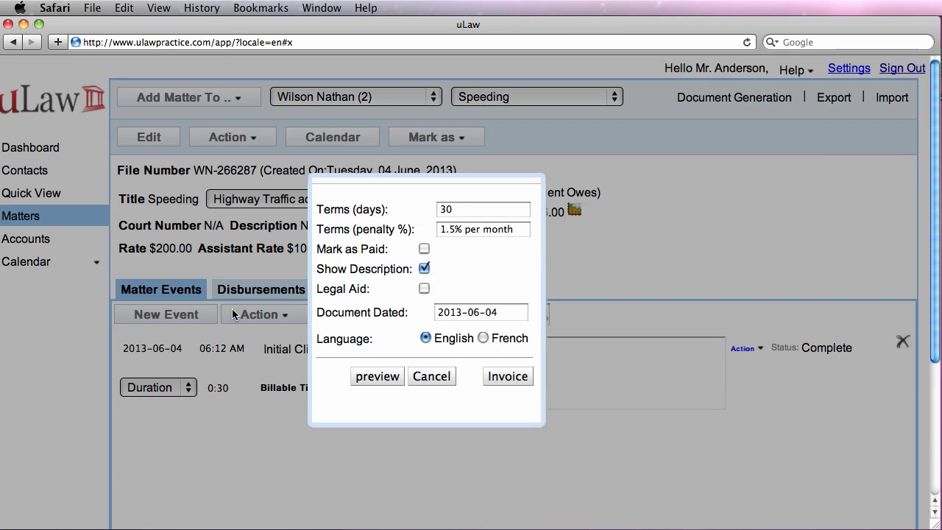
{"action": "left_click", "coordinate": [506, 377]}
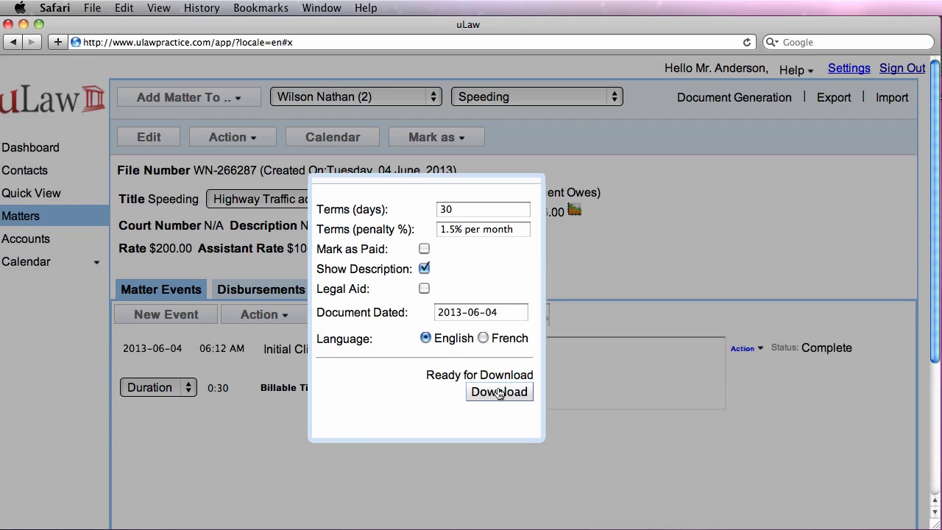
{"action": "left_click", "coordinate": [498, 390]}
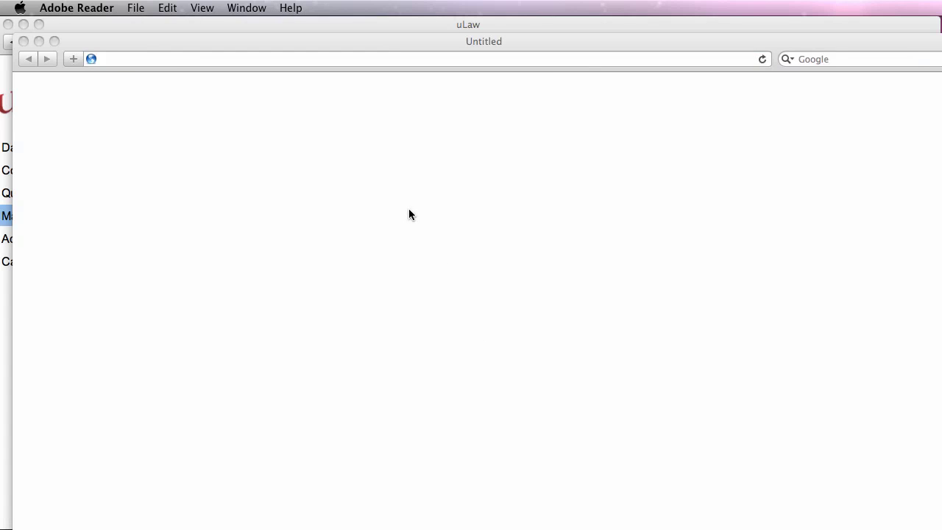
Read through the Speeding invoice PDF, including the amount due and billed items, and return to the matter.
{"action": "scroll", "coordinate": [406, 212], "scroll_direction": "down", "scroll_amount": 2}
{"action": "scroll", "coordinate": [733, 309], "scroll_direction": "down", "scroll_amount": 3}
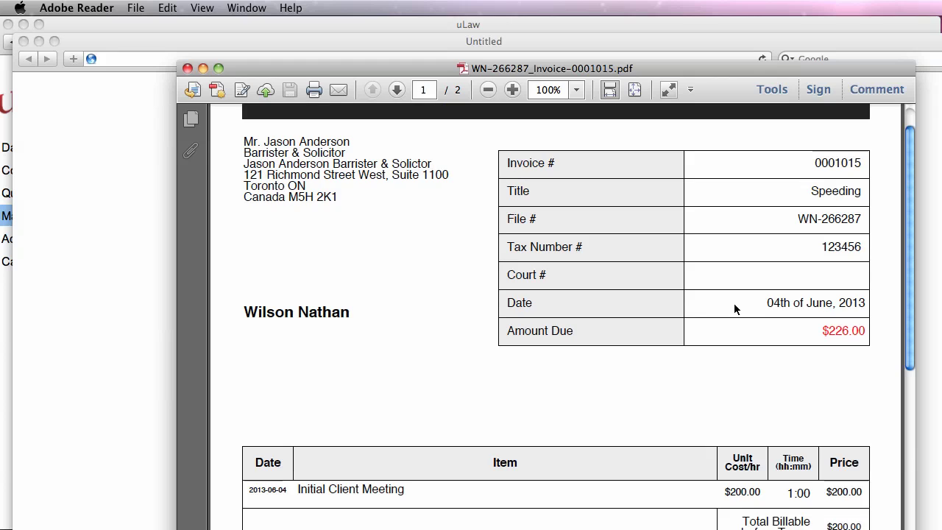
{"action": "scroll", "coordinate": [728, 338], "scroll_direction": "down", "scroll_amount": 5}
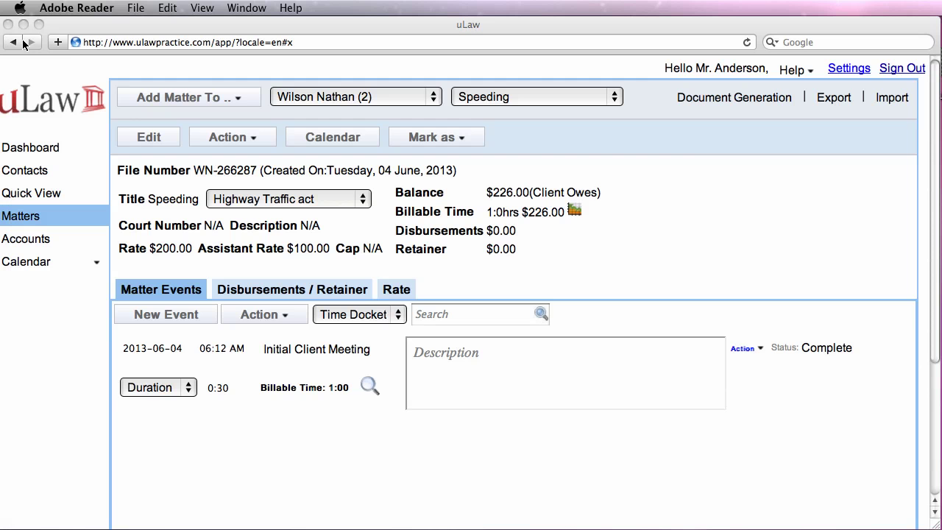
Look up the Accounts Receivable account in the accounts section to review its invoice transactions.
{"action": "left_click", "coordinate": [31, 242]}
{"action": "left_click", "coordinate": [31, 242]}
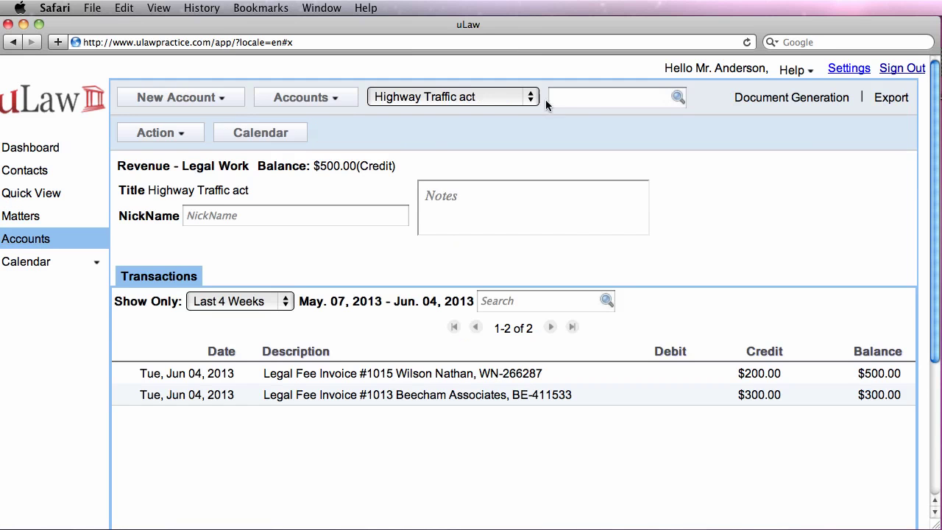
{"action": "left_click", "coordinate": [575, 100]}
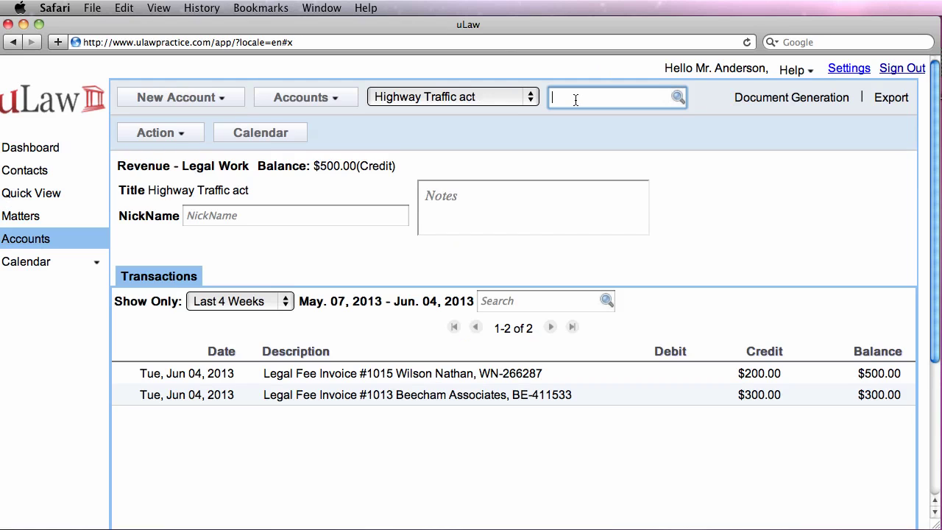
{"action": "type", "text": "acc"}
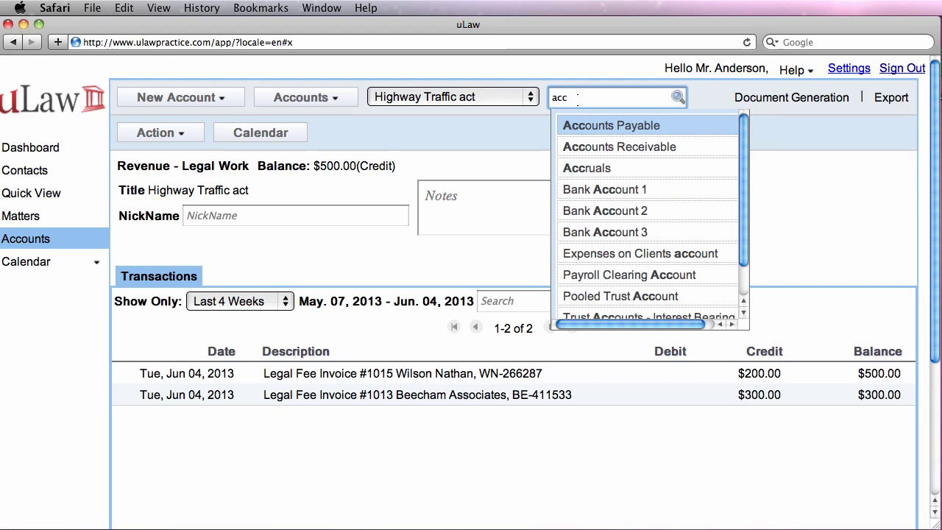
{"action": "key", "text": "Down"}
{"action": "key", "text": "Return"}
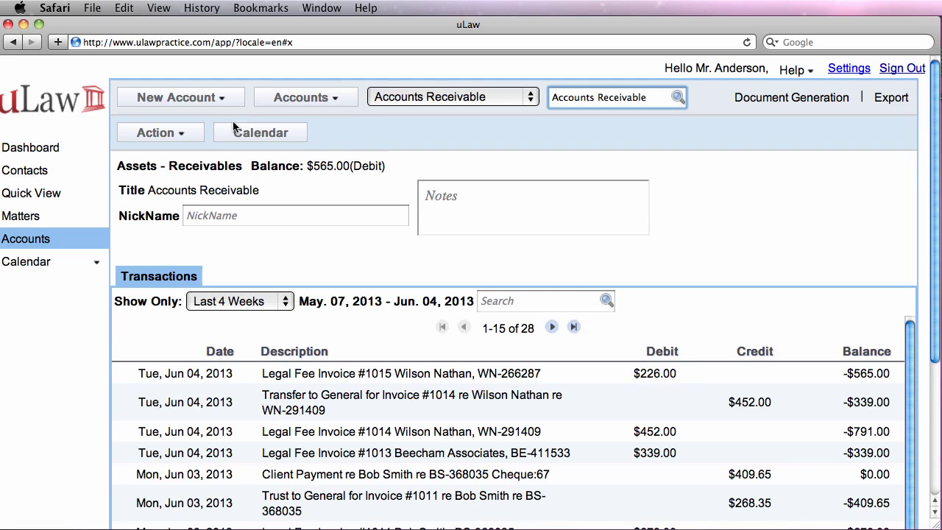
View the transactions of the Highway Traffic act account under Legal Work revenue.
{"action": "left_click", "coordinate": [333, 97]}
{"action": "mouse_move", "coordinate": [324, 196]}
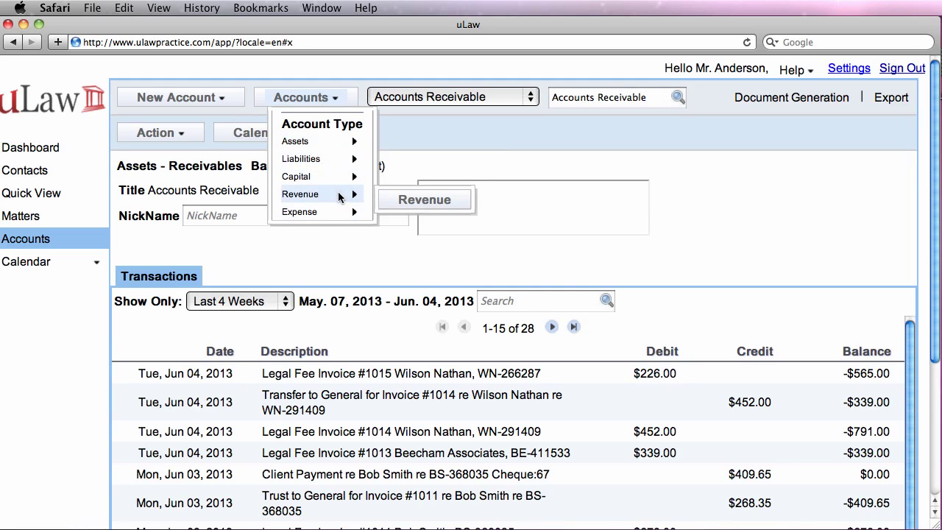
{"action": "mouse_move", "coordinate": [440, 205]}
{"action": "mouse_move", "coordinate": [471, 224]}
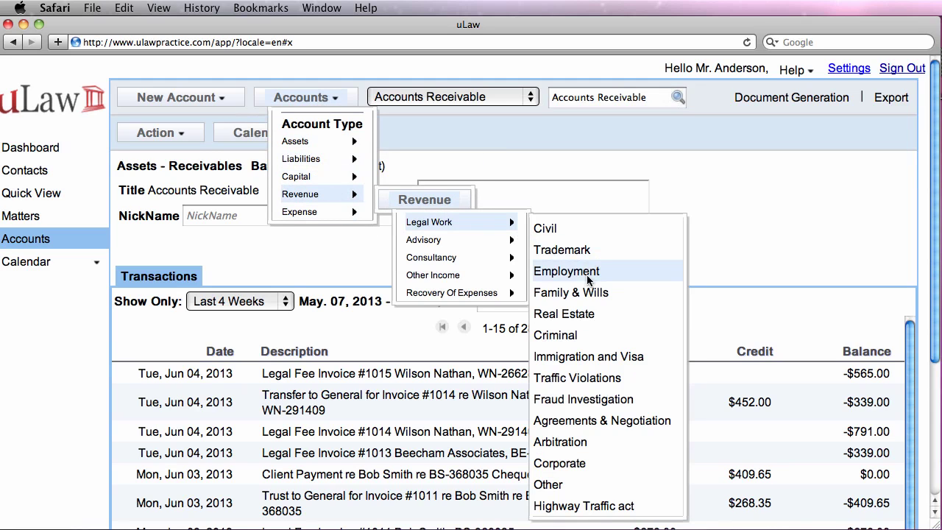
{"action": "left_click", "coordinate": [599, 507]}
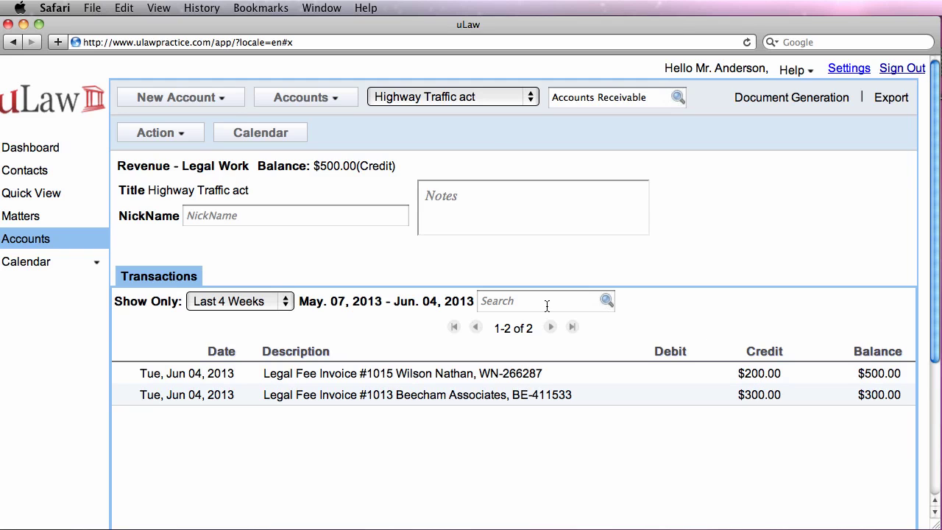
View the transactions of the Family & Wills account under Legal Work revenue.
{"action": "left_click", "coordinate": [497, 101]}
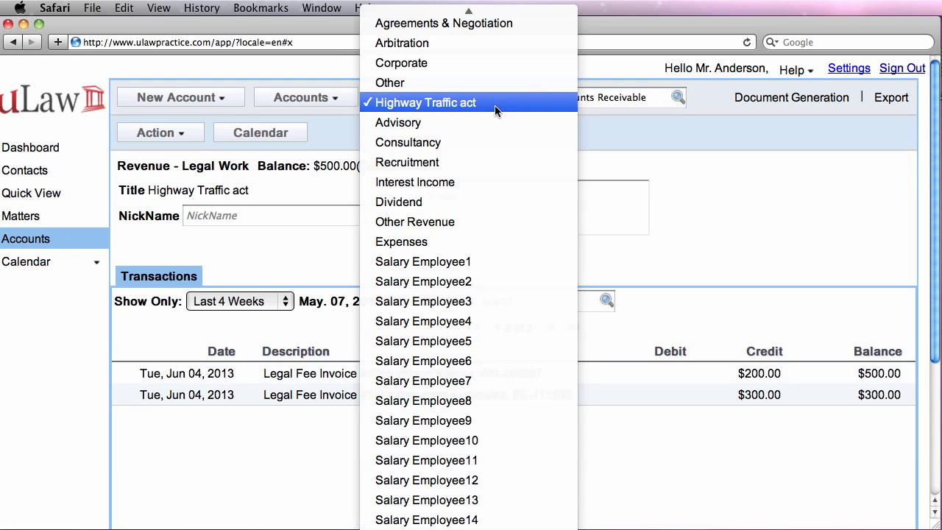
{"action": "scroll", "coordinate": [494, 106], "scroll_direction": "up", "scroll_amount": 1}
{"action": "scroll", "coordinate": [495, 105], "scroll_direction": "up", "scroll_amount": 3}
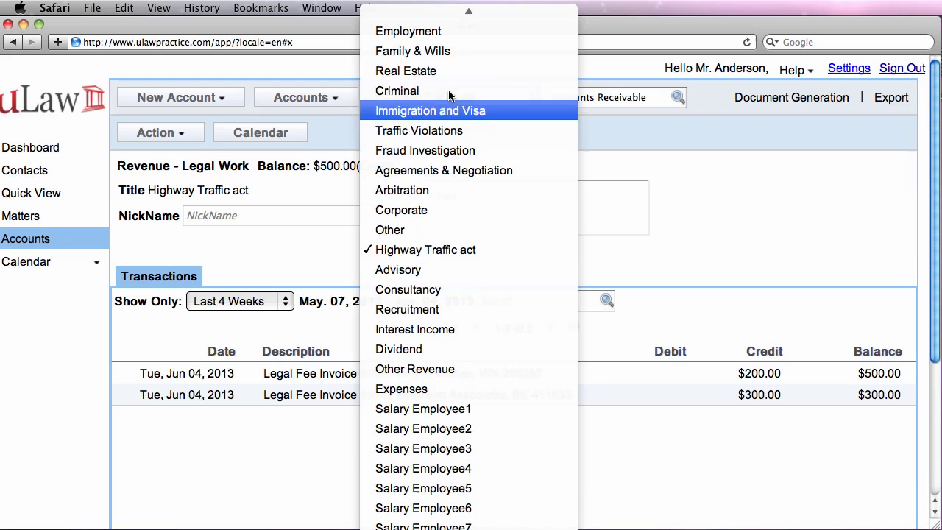
{"action": "left_click", "coordinate": [496, 53]}
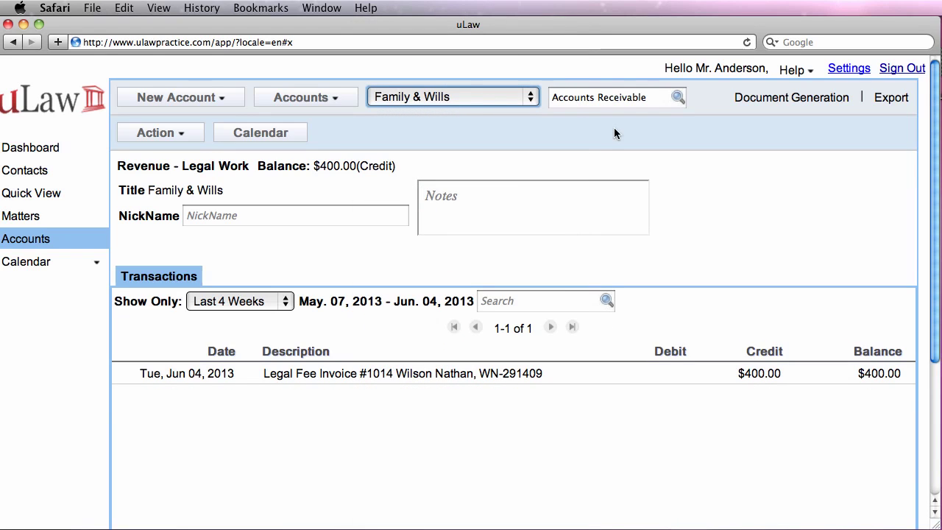
Look up the HST Receivable account to review the tax posted from the invoices.
{"action": "double_click", "coordinate": [599, 98]}
{"action": "triple_click", "coordinate": [597, 98]}
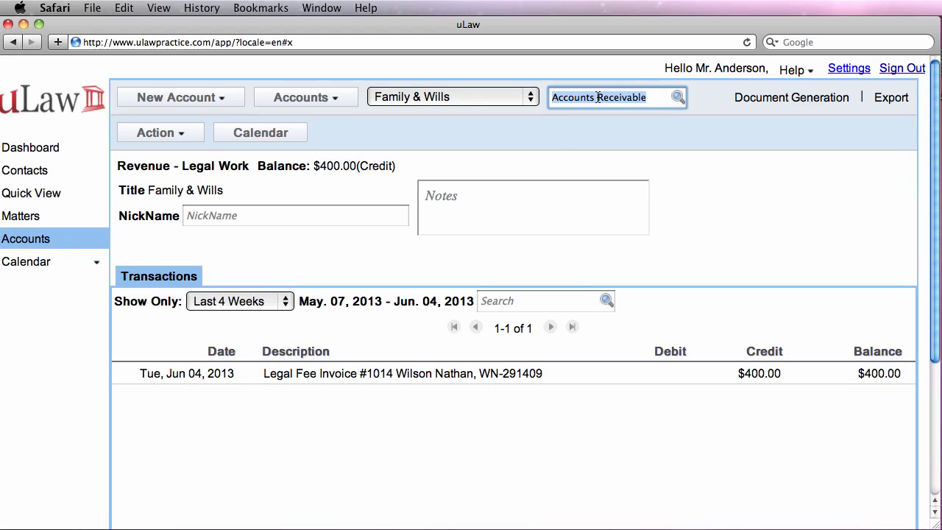
{"action": "type", "text": "HST"}
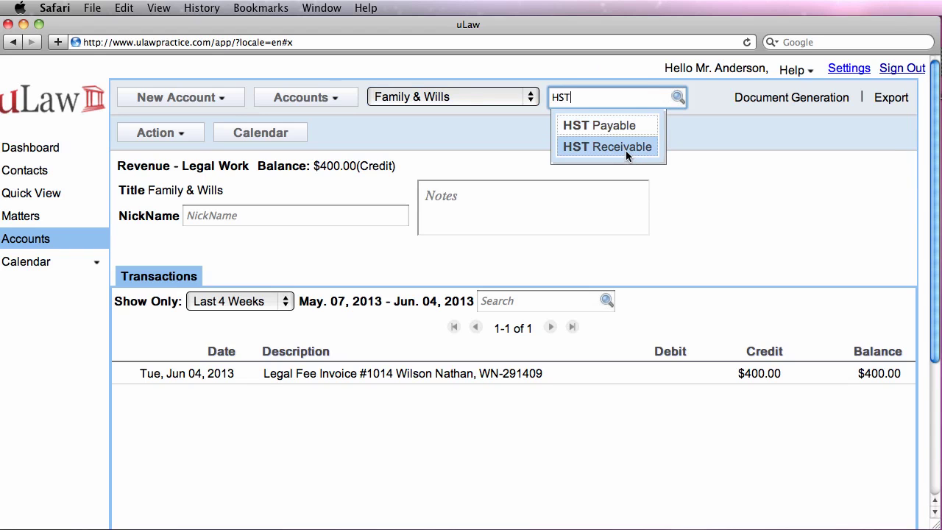
{"action": "left_click", "coordinate": [626, 147]}
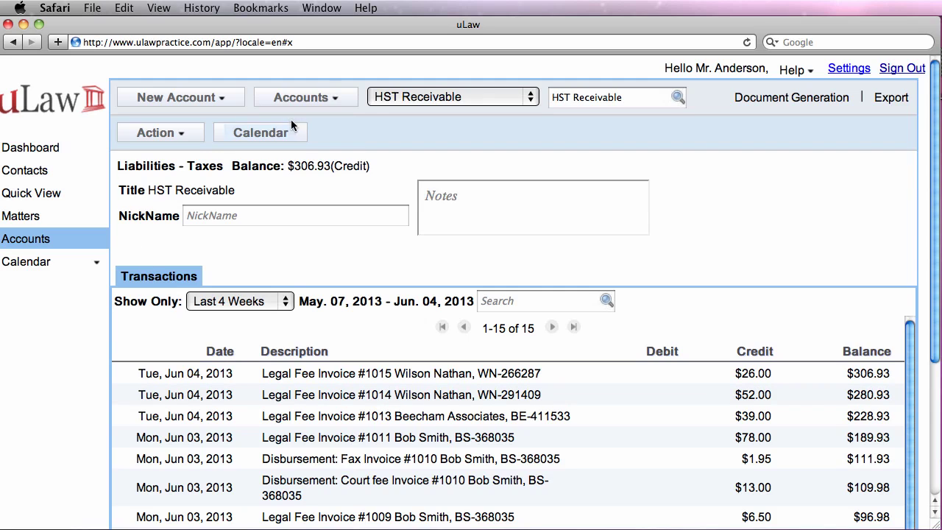
{"action": "left_click", "coordinate": [298, 97]}
{"action": "mouse_move", "coordinate": [331, 194]}
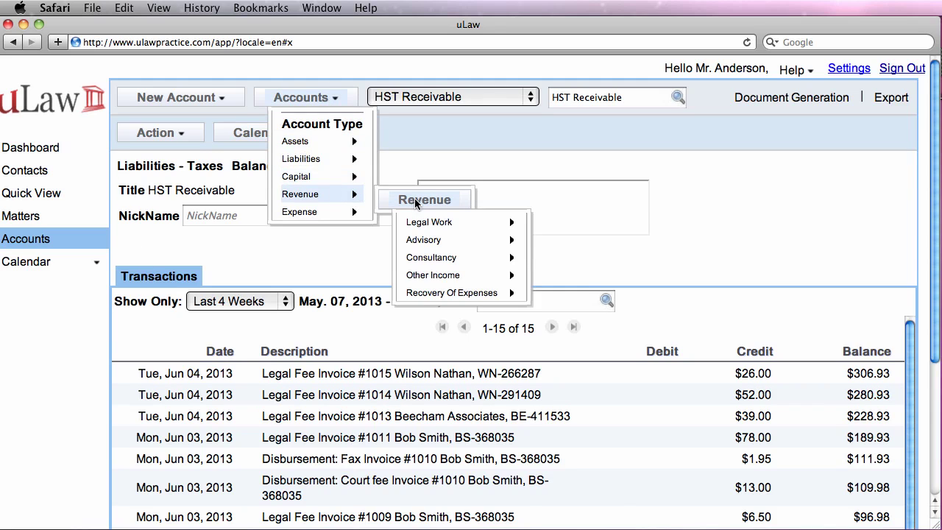
{"action": "mouse_move", "coordinate": [429, 223]}
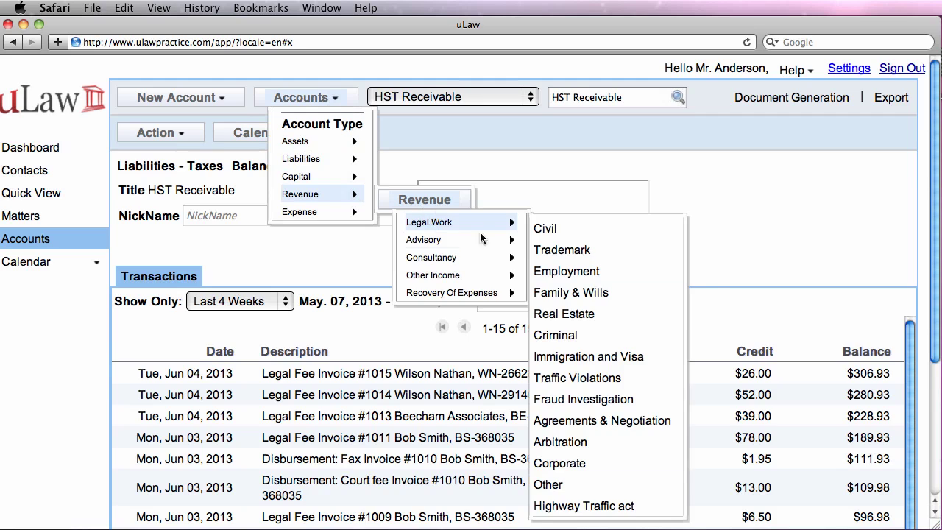
{"action": "mouse_move", "coordinate": [515, 239]}
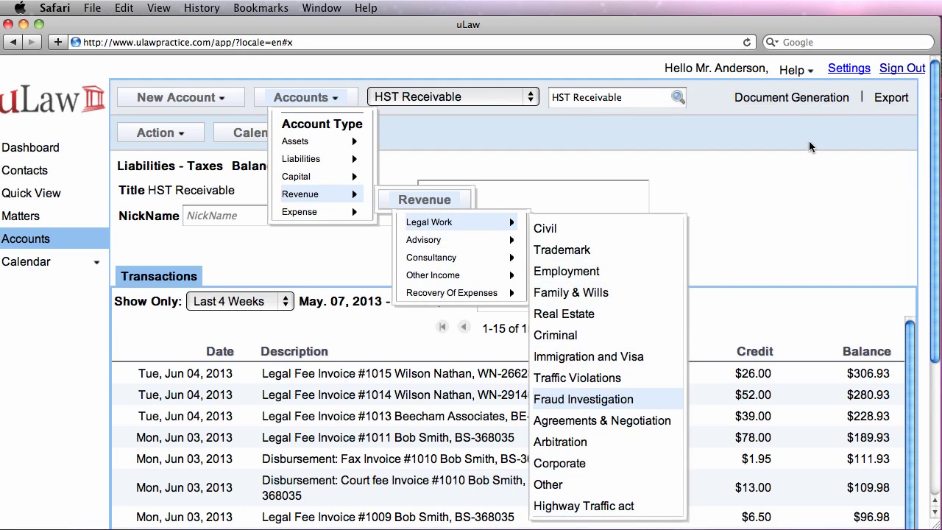
{"action": "left_click", "coordinate": [799, 174]}
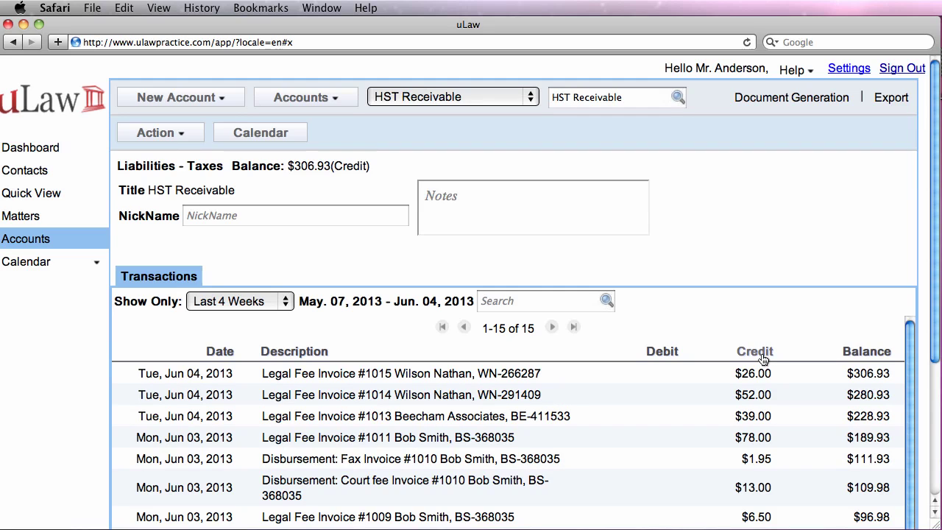
Generate and download a monthly Profit/Loss report for 2013-06-01 to 2013-06-30.
{"action": "left_click", "coordinate": [791, 103]}
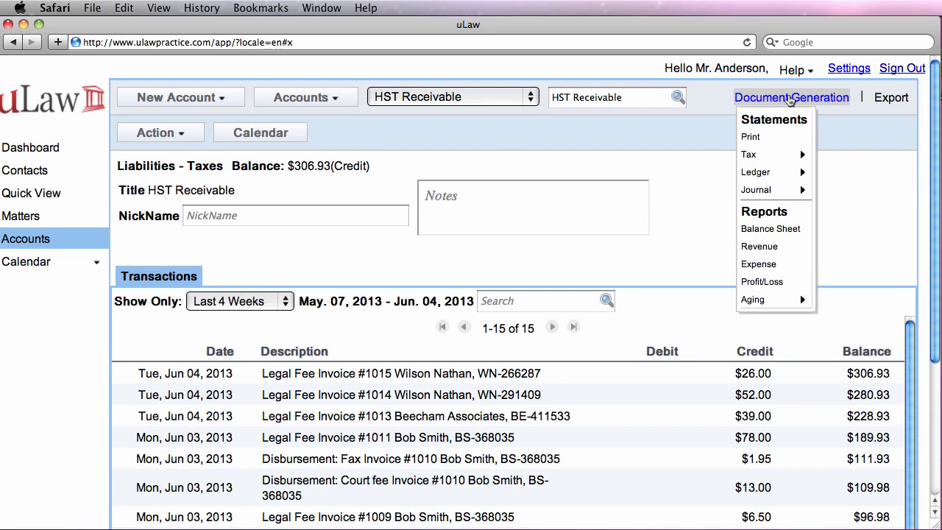
{"action": "left_click", "coordinate": [765, 281]}
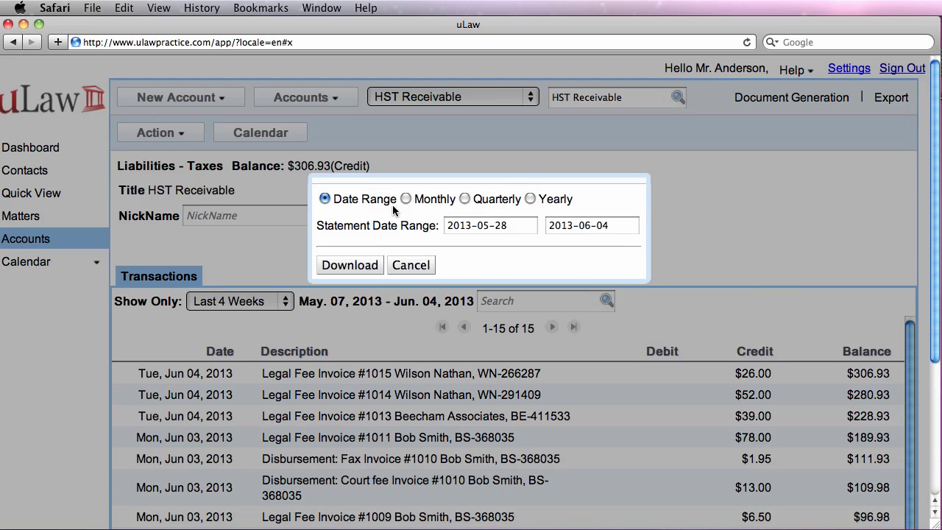
{"action": "left_click", "coordinate": [406, 199]}
{"action": "left_click", "coordinate": [480, 226]}
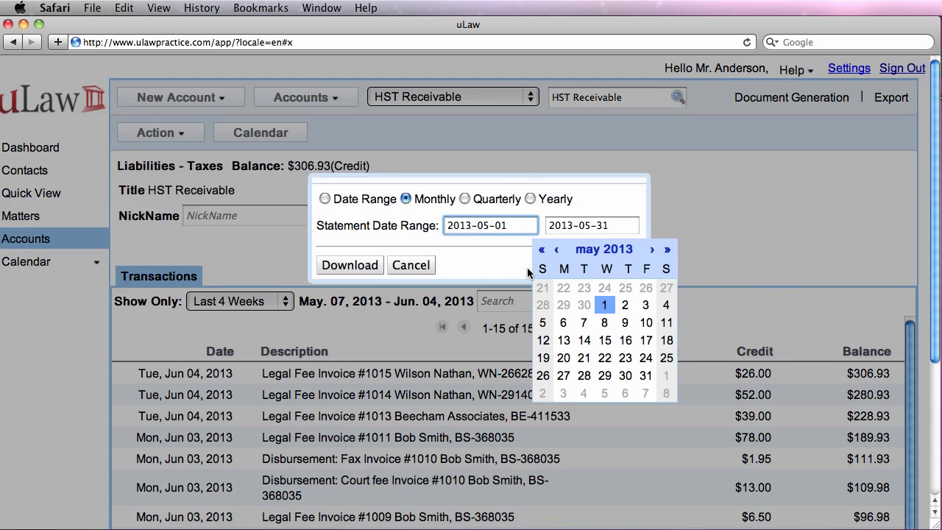
{"action": "left_click", "coordinate": [666, 376]}
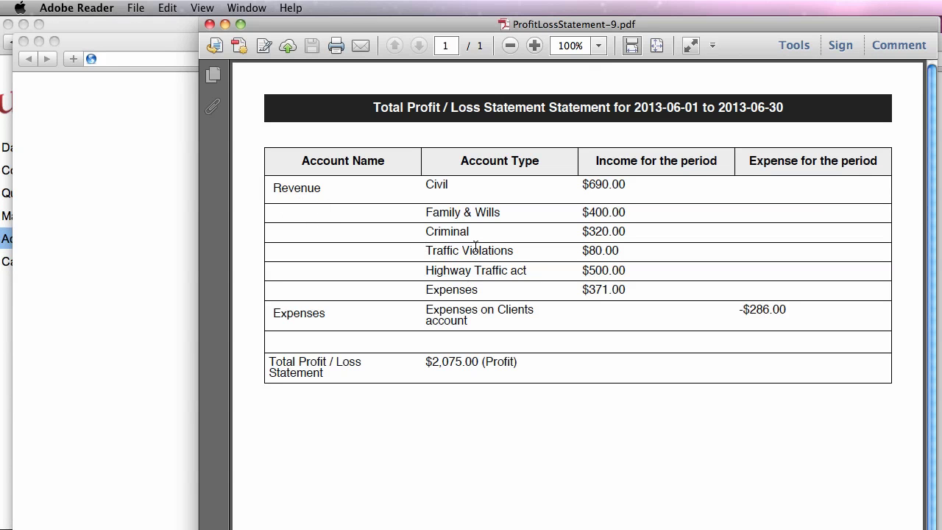
Examine the Highway Traffic act and Family & Wills income in the Profit/Loss statement, and return to the accounts page in Safari.
{"action": "left_click_drag", "start_coordinate": [472, 271], "coordinate": [624, 282]}
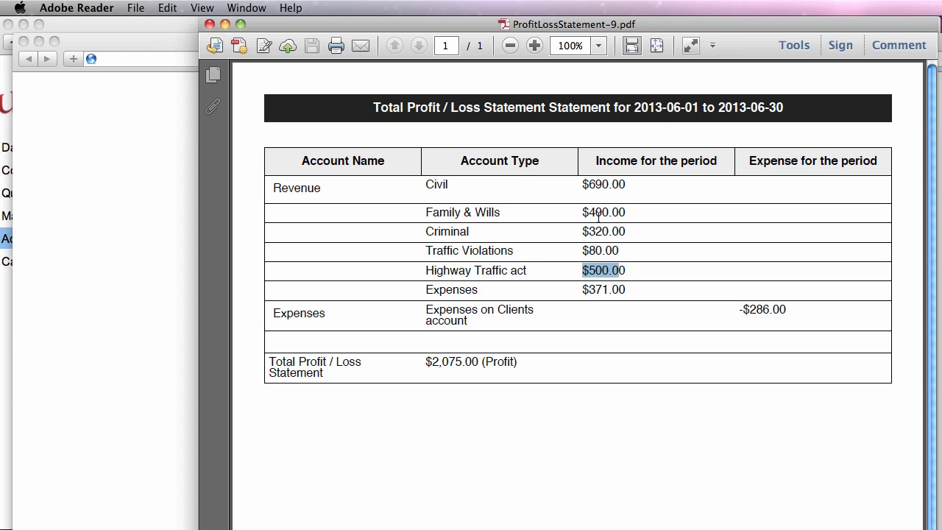
{"action": "left_click_drag", "start_coordinate": [589, 212], "coordinate": [638, 211]}
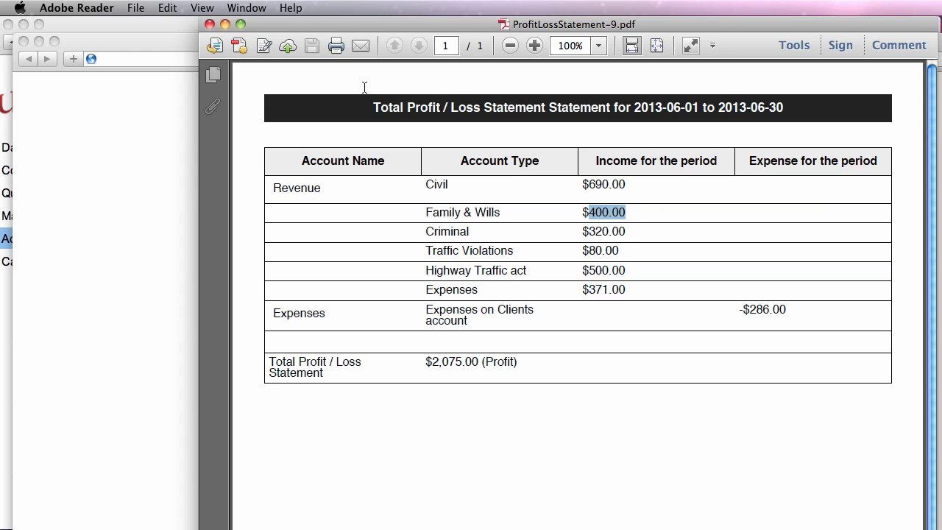
{"action": "left_click", "coordinate": [96, 26]}
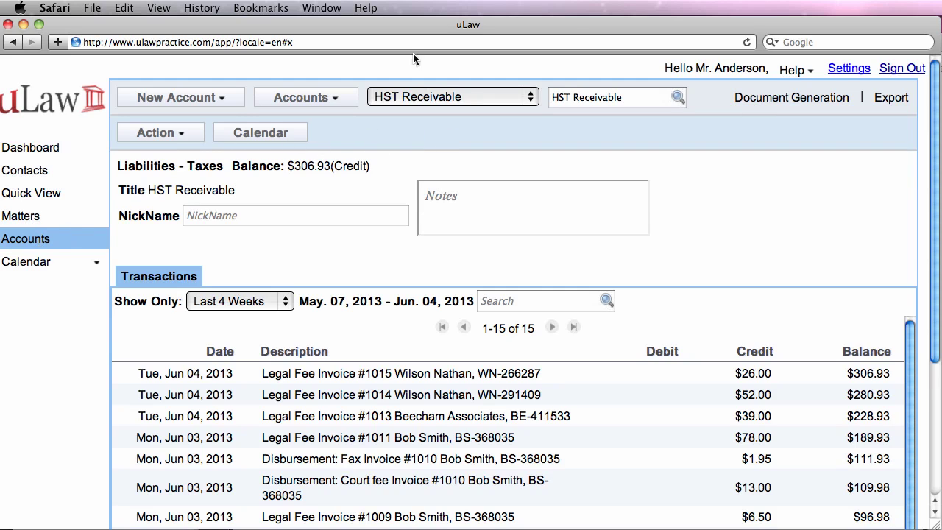
Look up the Accounts Receivable account to review its invoice and payment transactions.
{"action": "triple_click", "coordinate": [557, 103]}
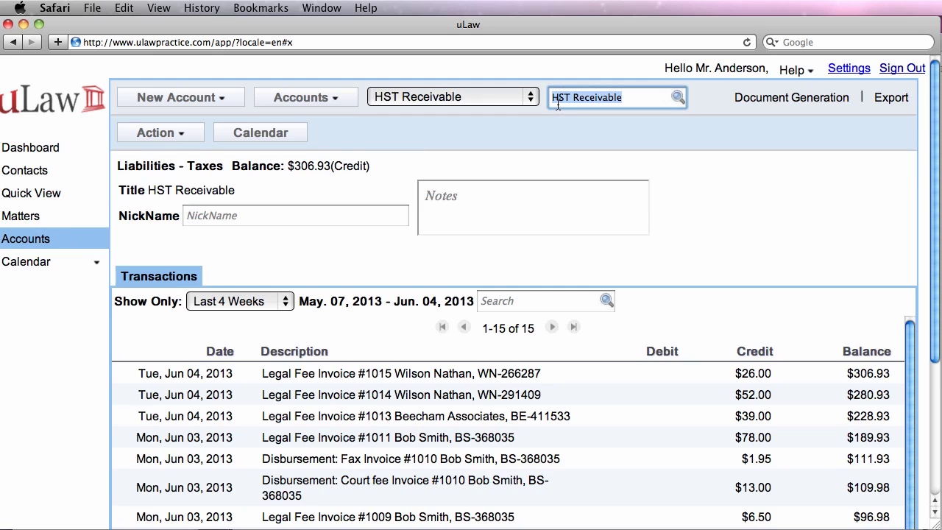
{"action": "type", "text": "acc"}
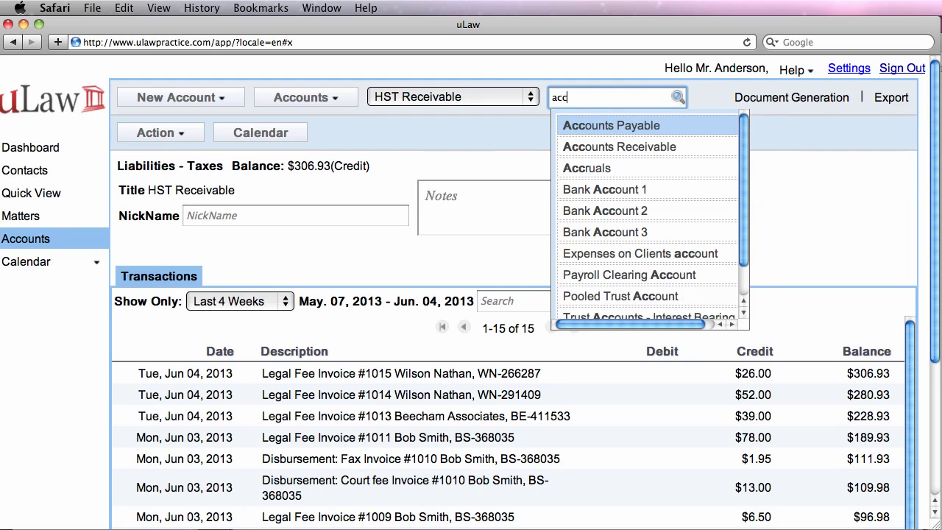
{"action": "key", "text": "Down"}
{"action": "key", "text": "Return"}
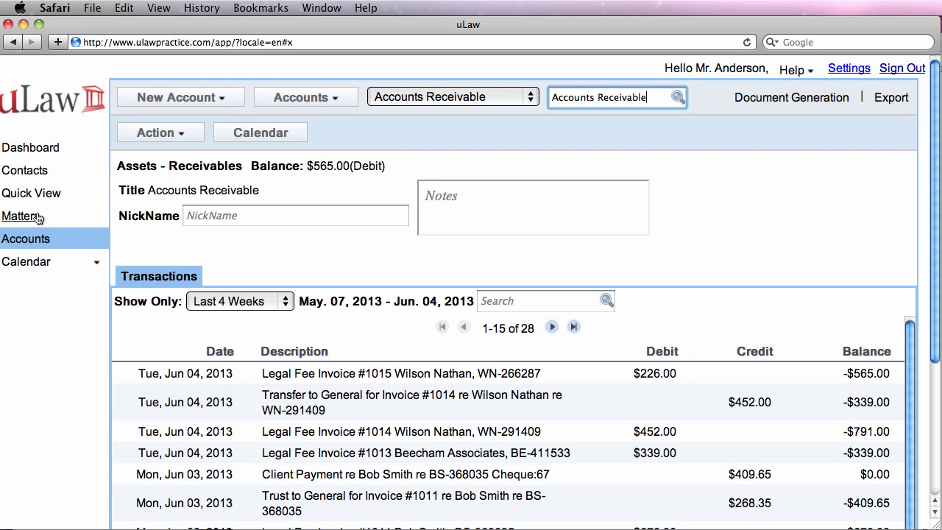
Generate a Client's Trust ledger statement as PDF, covering all transactions of the billed client only, and download it.
{"action": "left_click", "coordinate": [777, 99]}
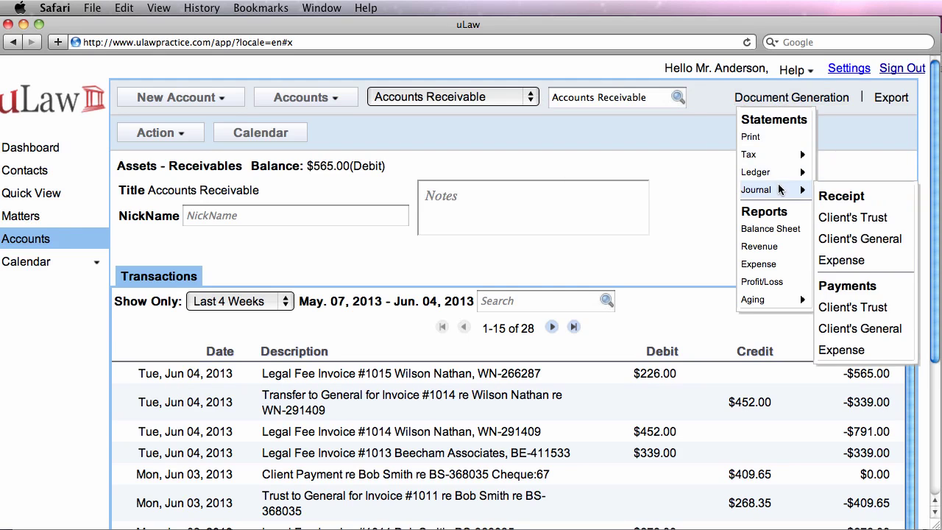
{"action": "mouse_move", "coordinate": [765, 172]}
{"action": "left_click", "coordinate": [847, 179]}
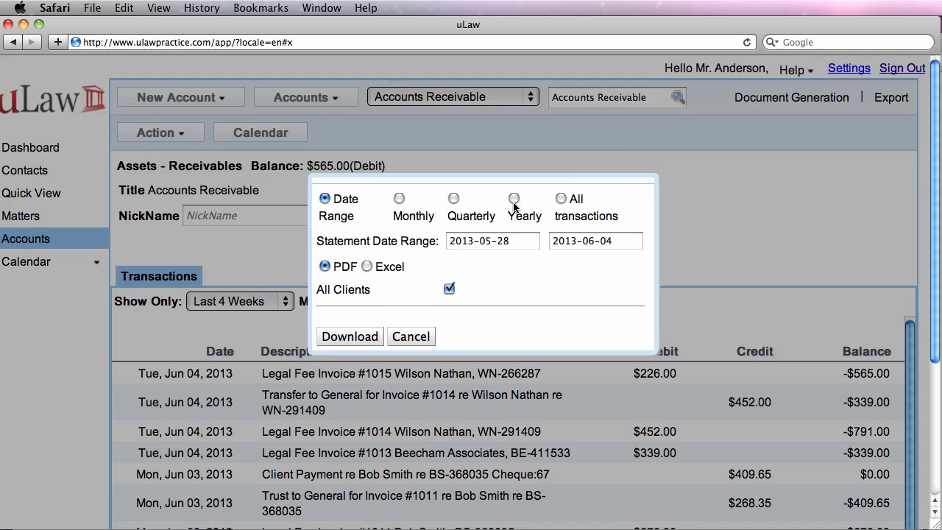
{"action": "left_click", "coordinate": [561, 199]}
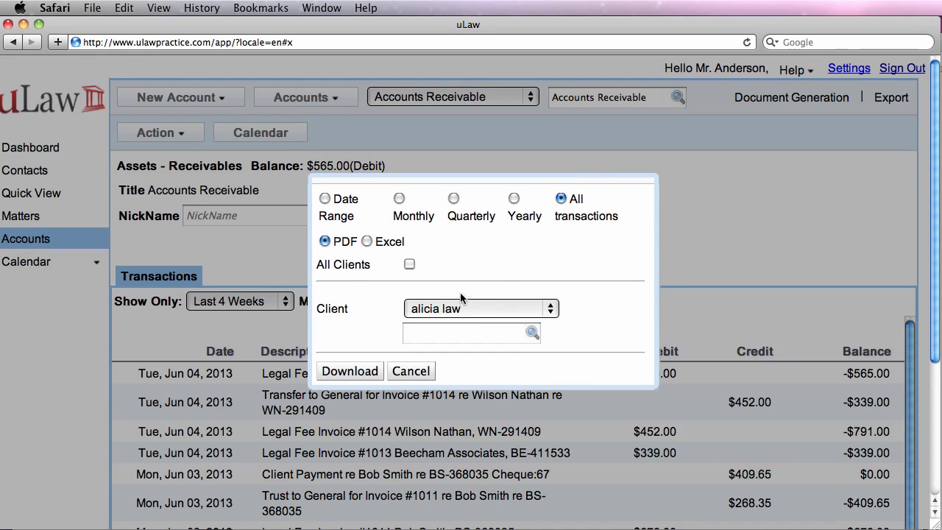
{"action": "left_click", "coordinate": [447, 335]}
{"action": "type", "text": "wil"}
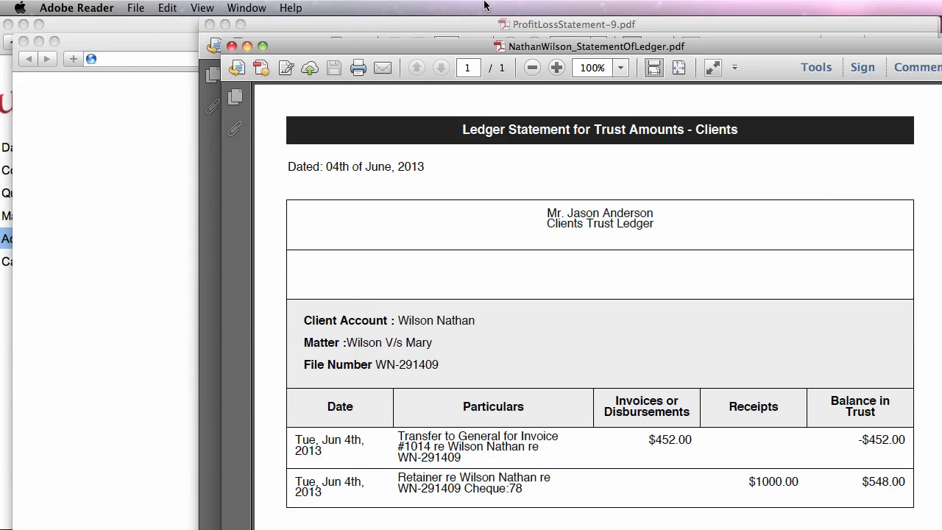
Read through the client's trust ledger PDF, including the invoice transfer, retainer and trust balance, and return to the accounts page in Safari.
{"action": "left_click_drag", "start_coordinate": [457, 52], "coordinate": [293, 40]}
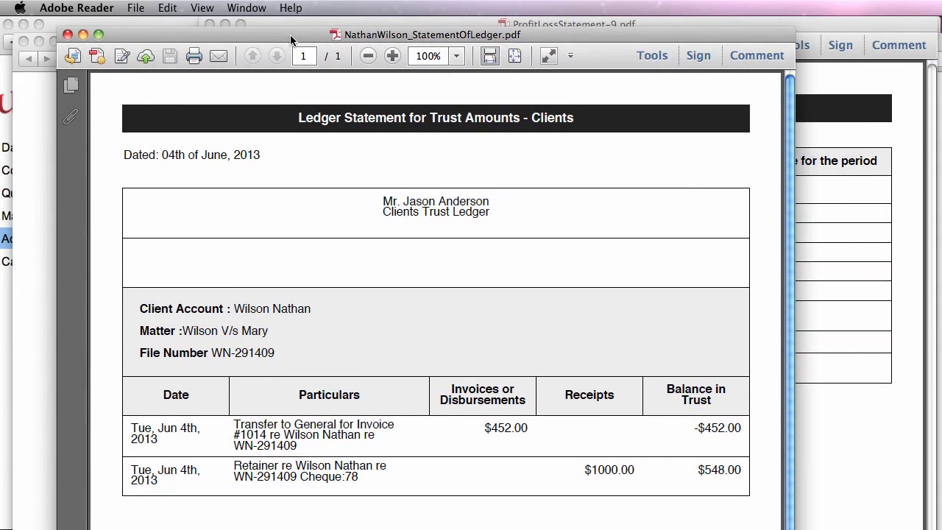
{"action": "scroll", "coordinate": [382, 219], "scroll_direction": "down", "scroll_amount": 3}
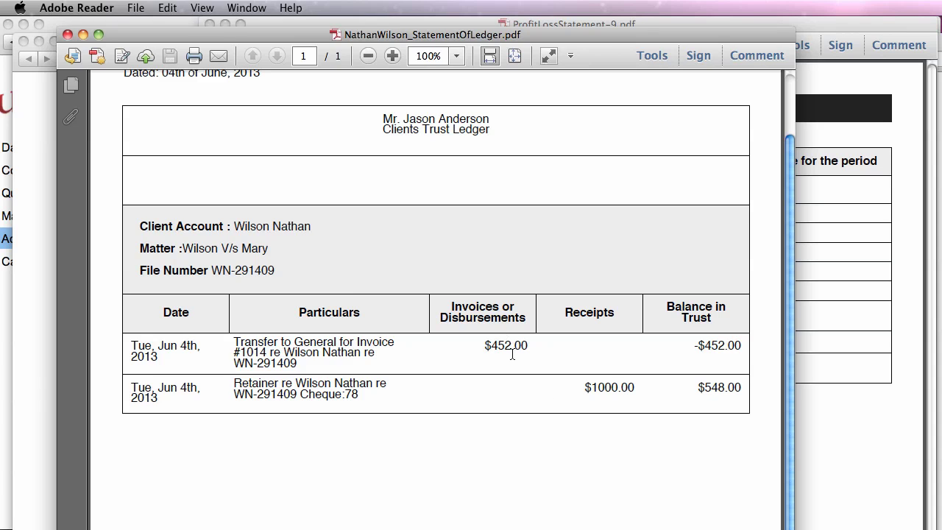
{"action": "scroll", "coordinate": [512, 354], "scroll_direction": "down", "scroll_amount": 3}
{"action": "scroll", "coordinate": [513, 358], "scroll_direction": "up", "scroll_amount": 5}
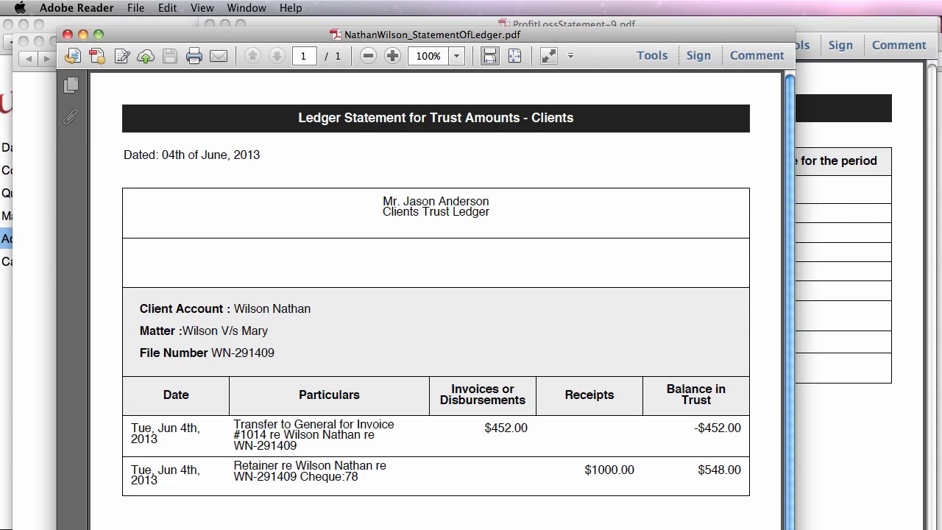
{"action": "key", "text": "super+Tab"}
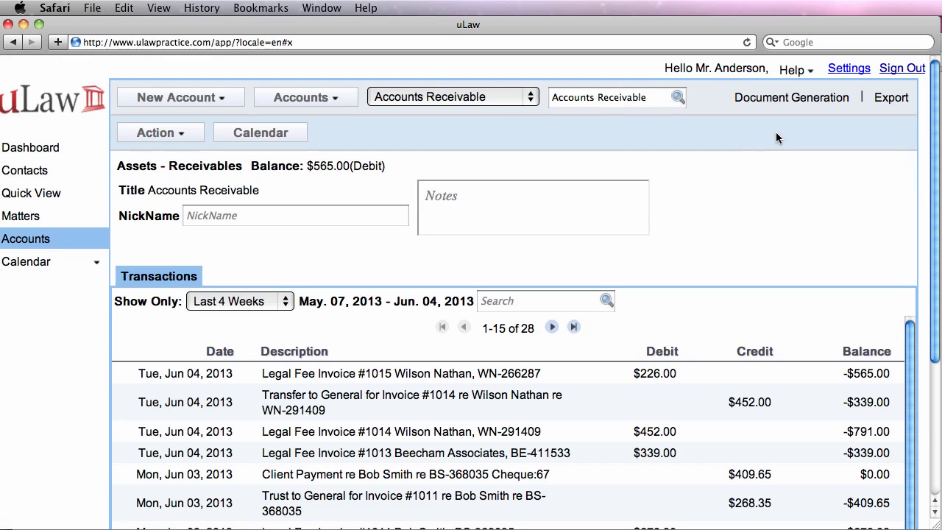
Generate a Client's General ledger statement as PDF, covering all transactions of the same client, and download it.
{"action": "left_click", "coordinate": [794, 98]}
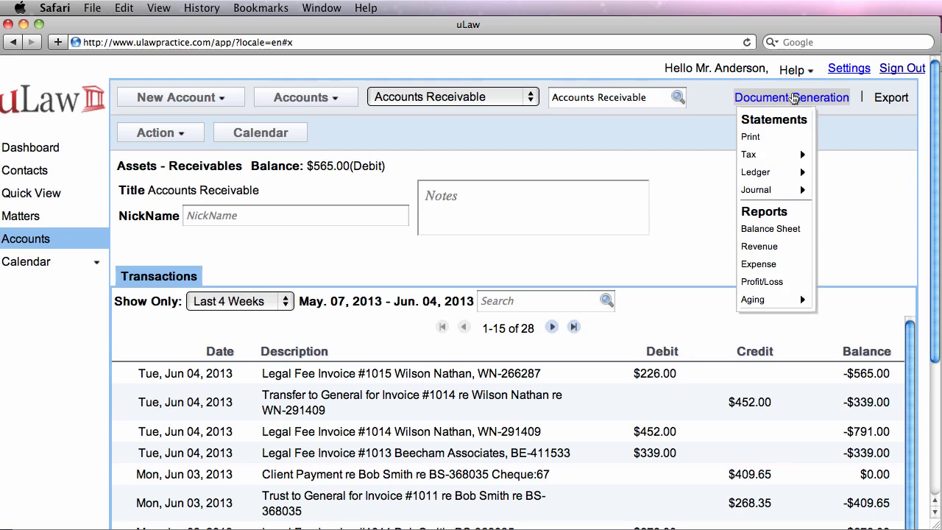
{"action": "mouse_move", "coordinate": [786, 172]}
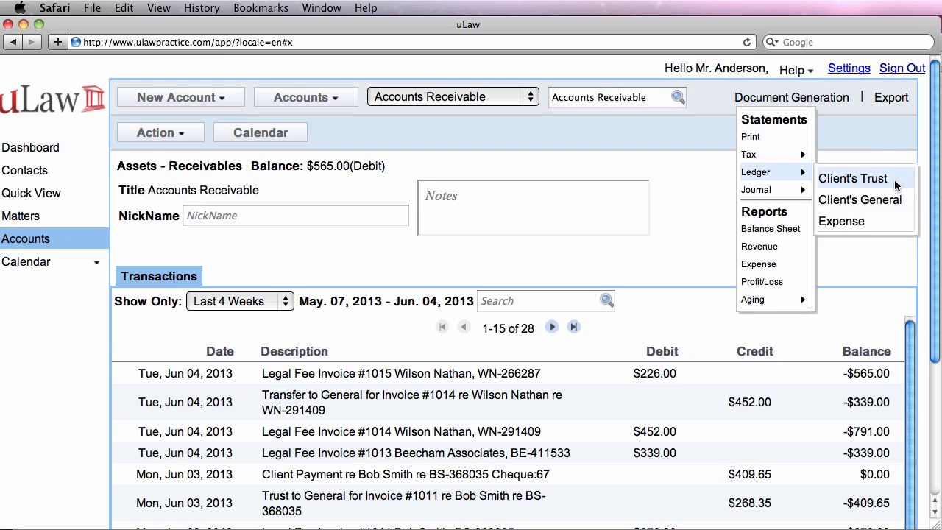
{"action": "left_click", "coordinate": [886, 200]}
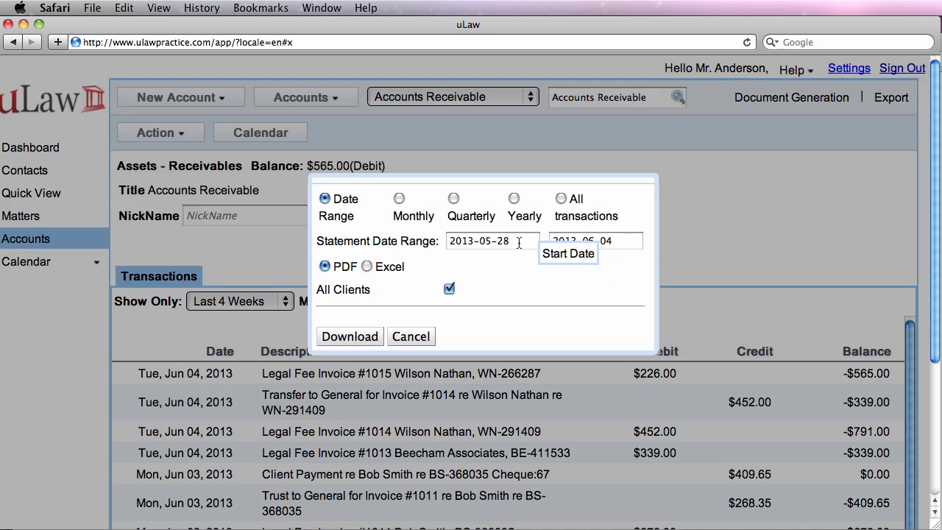
{"action": "left_click", "coordinate": [561, 199]}
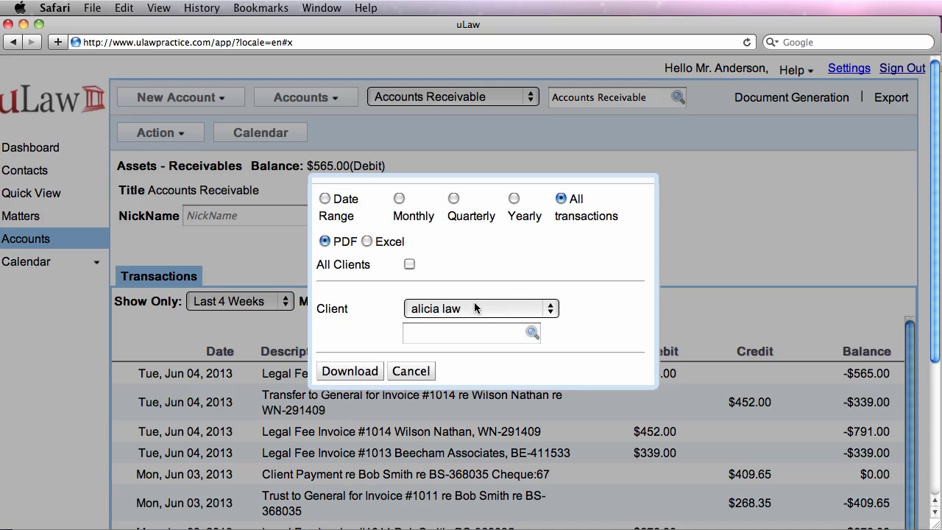
{"action": "left_click", "coordinate": [460, 333]}
{"action": "type", "text": "wil"}
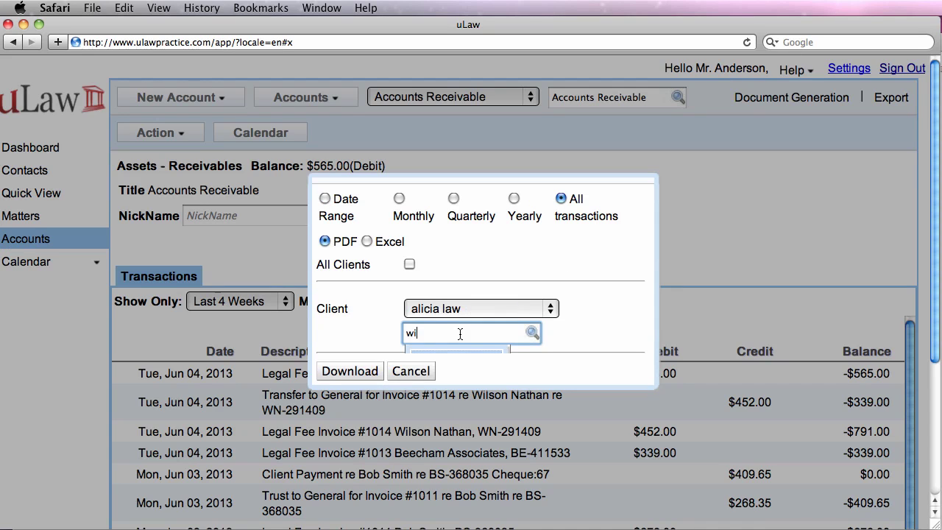
{"action": "left_click", "coordinate": [455, 357]}
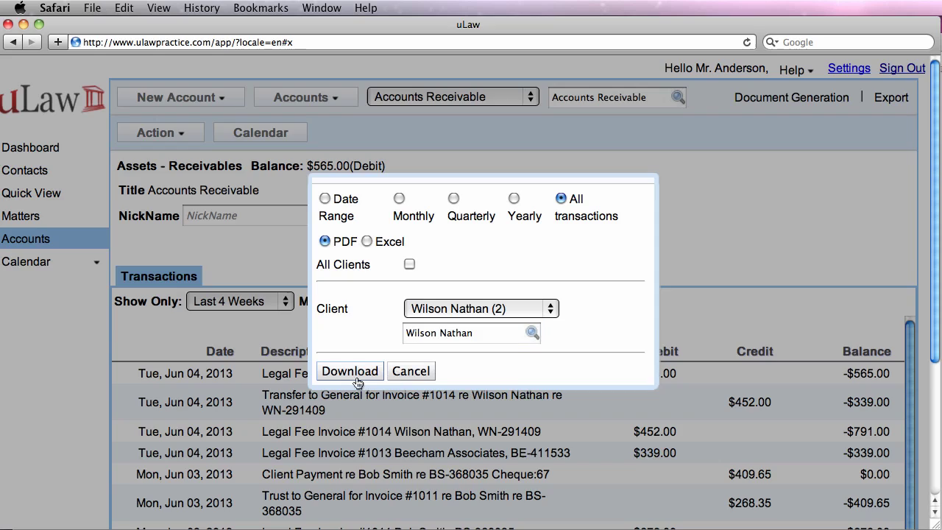
{"action": "left_click", "coordinate": [342, 373]}
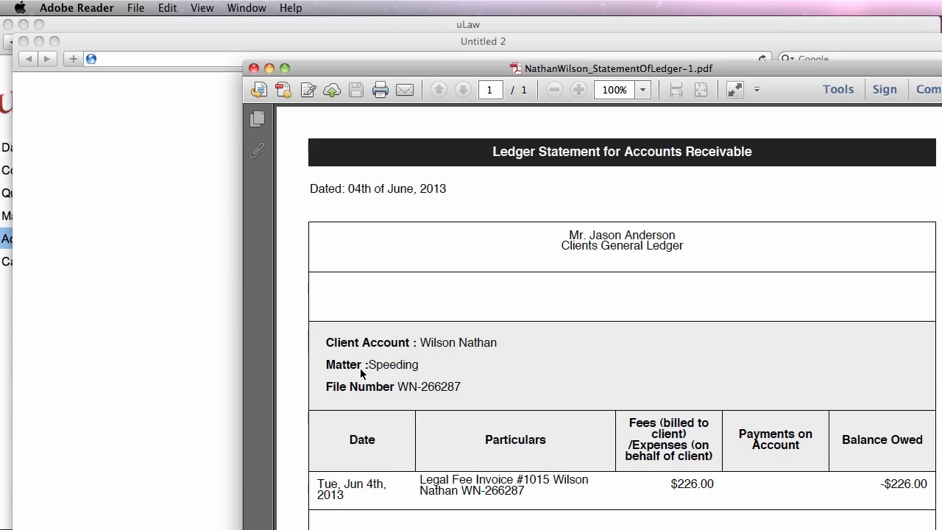
Read through the client's general ledger PDF, comparing invoices, payments and balance owed for both matters, and return to Safari.
{"action": "left_click_drag", "start_coordinate": [448, 70], "coordinate": [276, 54]}
{"action": "scroll", "coordinate": [348, 185], "scroll_direction": "down", "scroll_amount": 5}
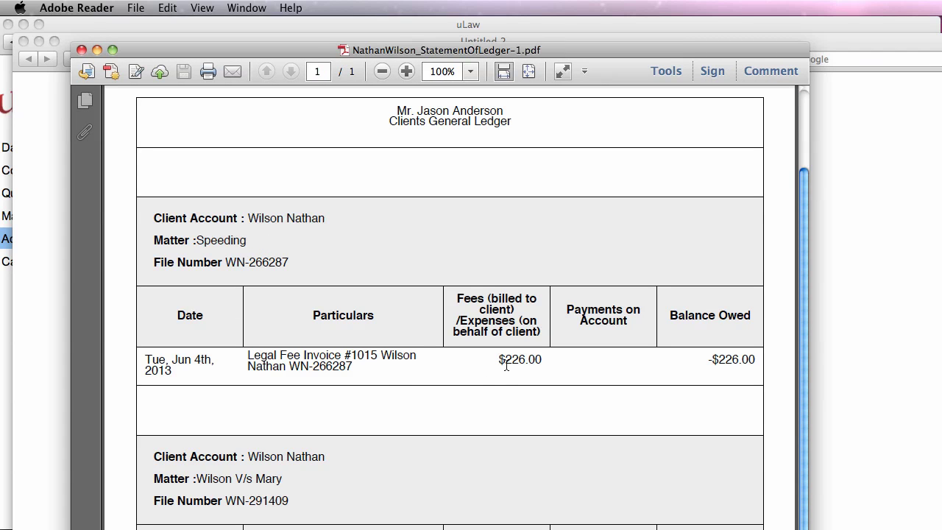
{"action": "scroll", "coordinate": [618, 404], "scroll_direction": "down", "scroll_amount": 5}
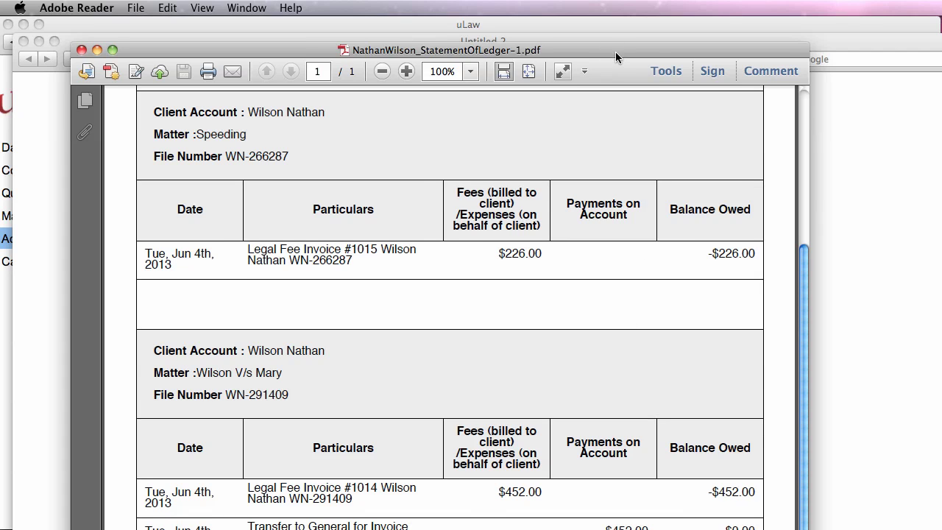
{"action": "left_click_drag", "start_coordinate": [615, 44], "coordinate": [615, 17]}
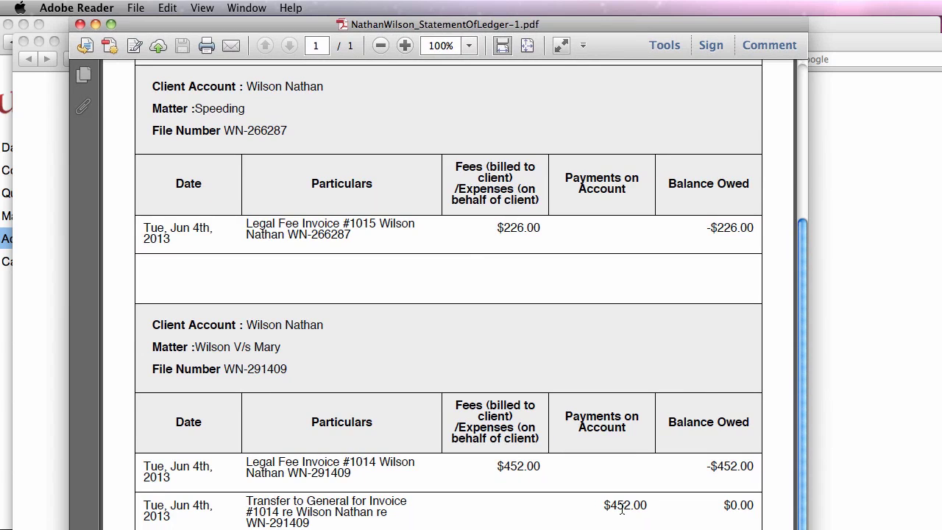
{"action": "scroll", "coordinate": [559, 360], "scroll_direction": "up", "scroll_amount": 10}
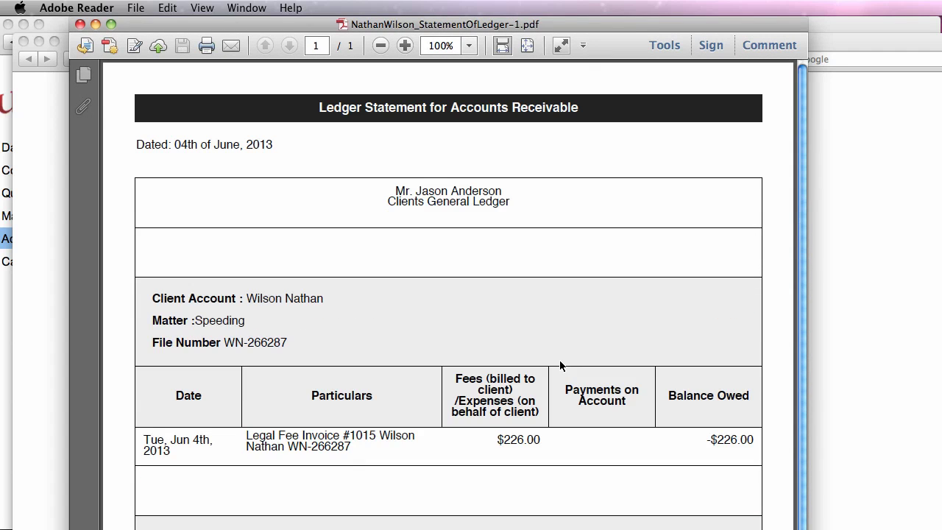
{"action": "scroll", "coordinate": [560, 361], "scroll_direction": "down", "scroll_amount": 10}
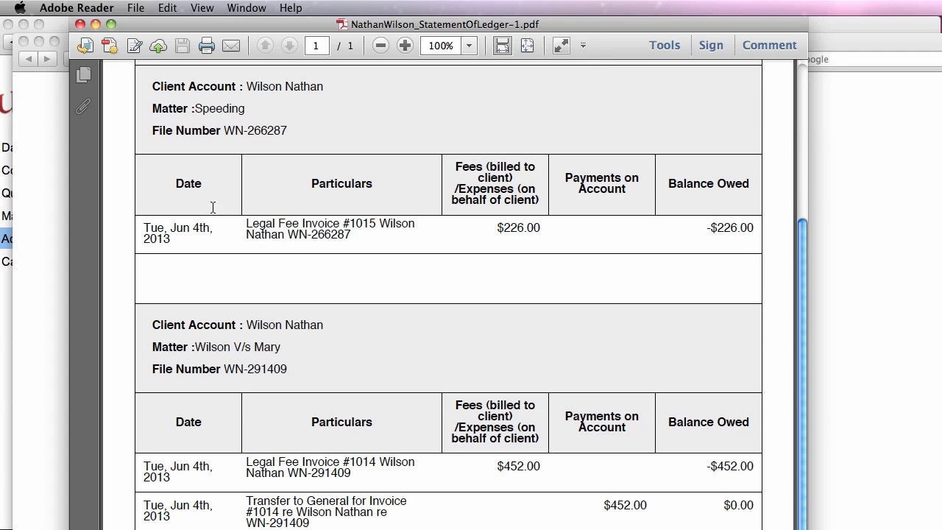
{"action": "scroll", "coordinate": [307, 207], "scroll_direction": "up", "scroll_amount": 10}
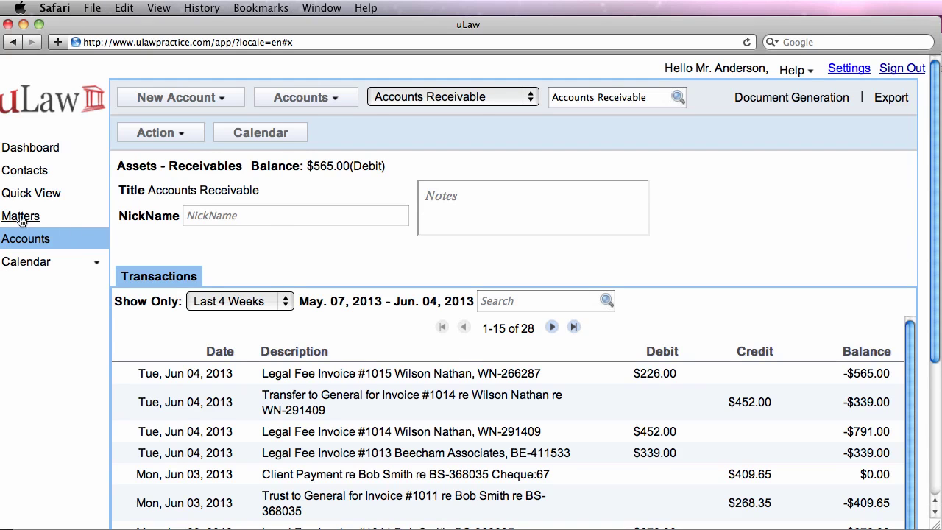
Open a new client payment from the disbursements and retainer section of the client's Speeding matter.
{"action": "left_click", "coordinate": [20, 218]}
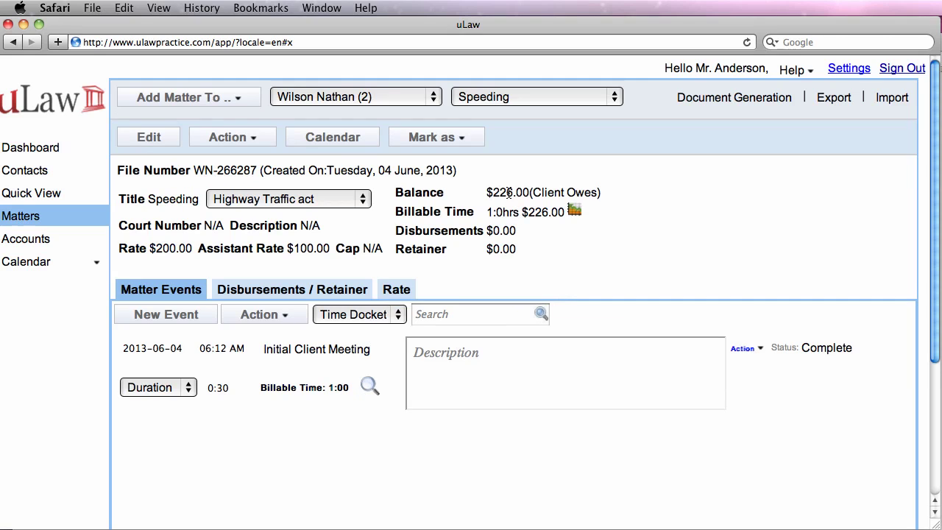
{"action": "left_click", "coordinate": [307, 287]}
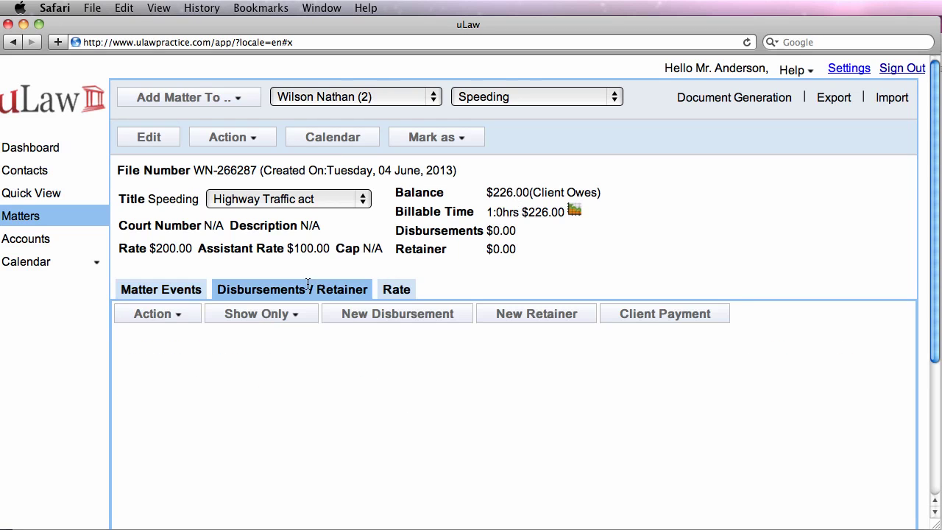
{"action": "left_click", "coordinate": [649, 311]}
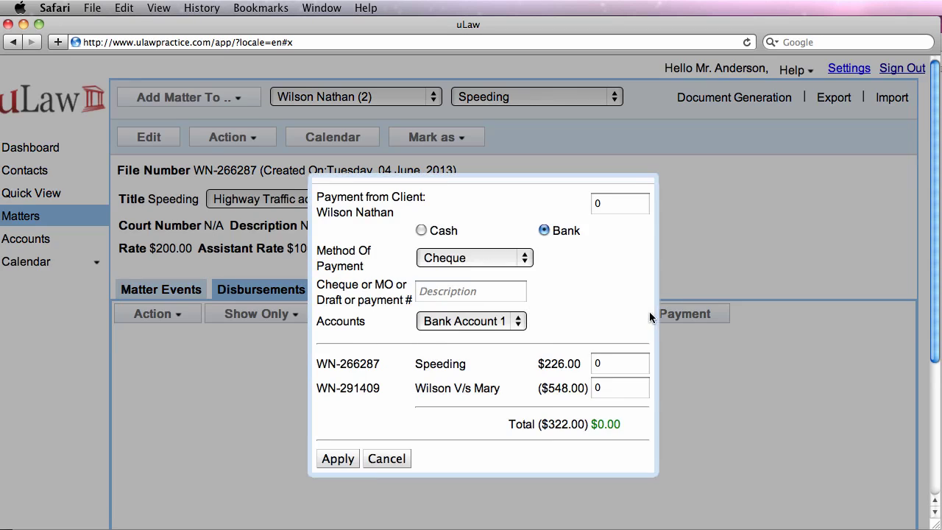
{"action": "left_click_drag", "start_coordinate": [516, 176], "coordinate": [318, 219]}
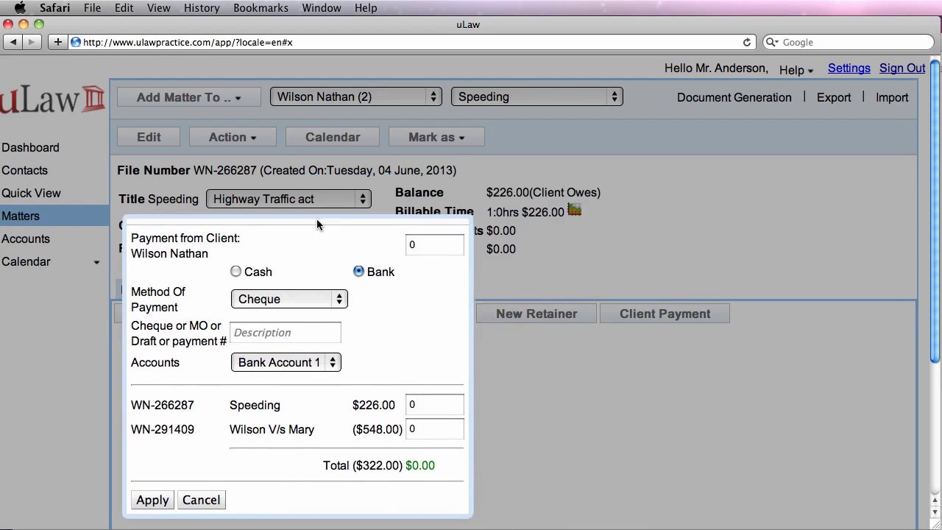
Record a $226.00 client payment by cheque number 78 into Bank Account 1, allocated to the Speeding matter, and apply it.
{"action": "left_click", "coordinate": [404, 254]}
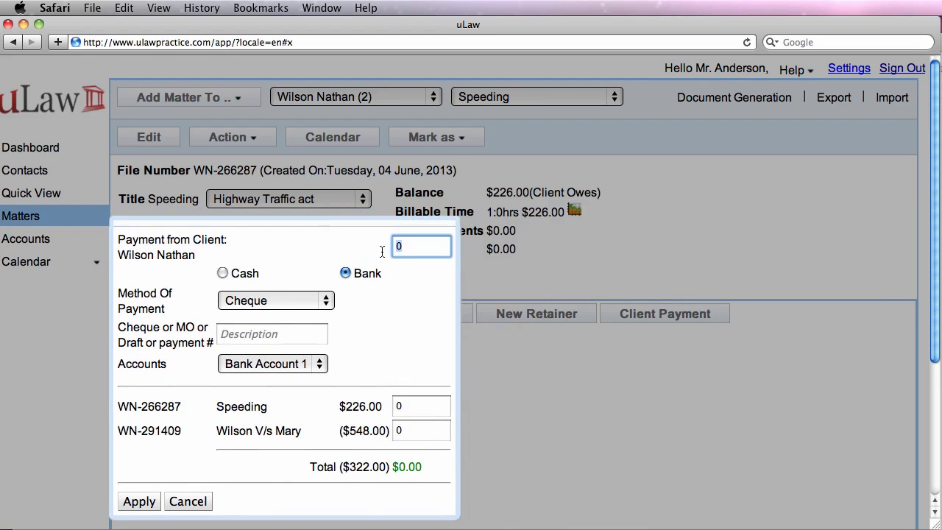
{"action": "type", "text": "226"}
{"action": "left_click", "coordinate": [415, 319]}
{"action": "left_click", "coordinate": [274, 332]}
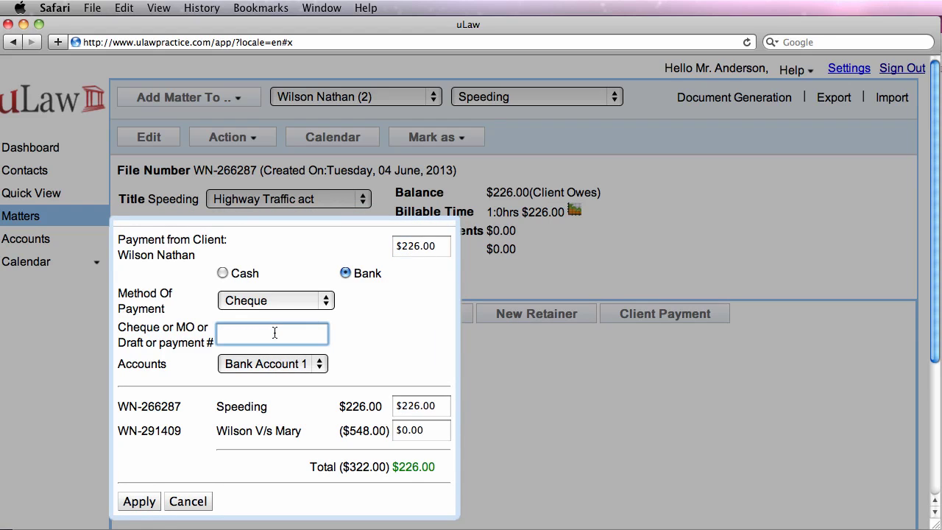
{"action": "type", "text": "78"}
{"action": "left_click", "coordinate": [413, 350]}
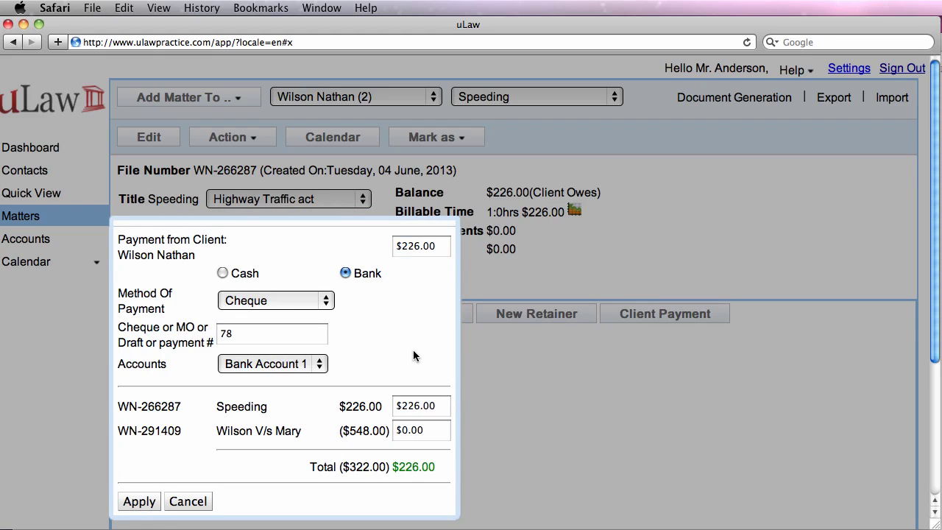
{"action": "left_click", "coordinate": [305, 365]}
{"action": "left_click", "coordinate": [305, 368]}
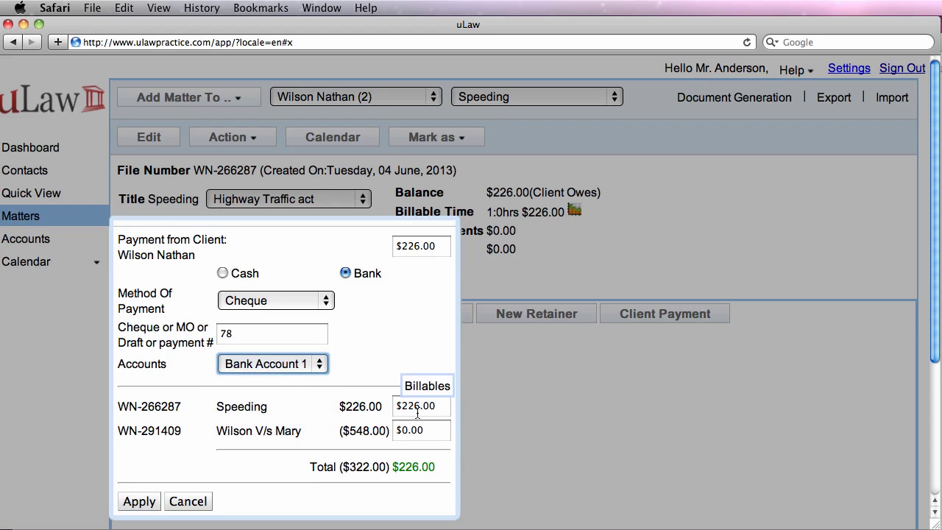
{"action": "left_click", "coordinate": [133, 502]}
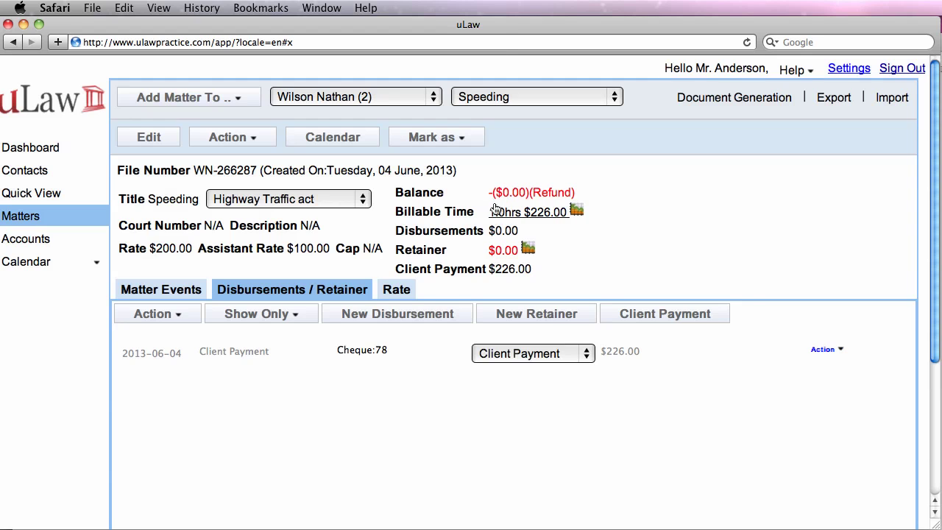
Generate an updated Client's General ledger statement from the accounts page as PDF, covering all transactions of the paying client only.
{"action": "left_click", "coordinate": [22, 240]}
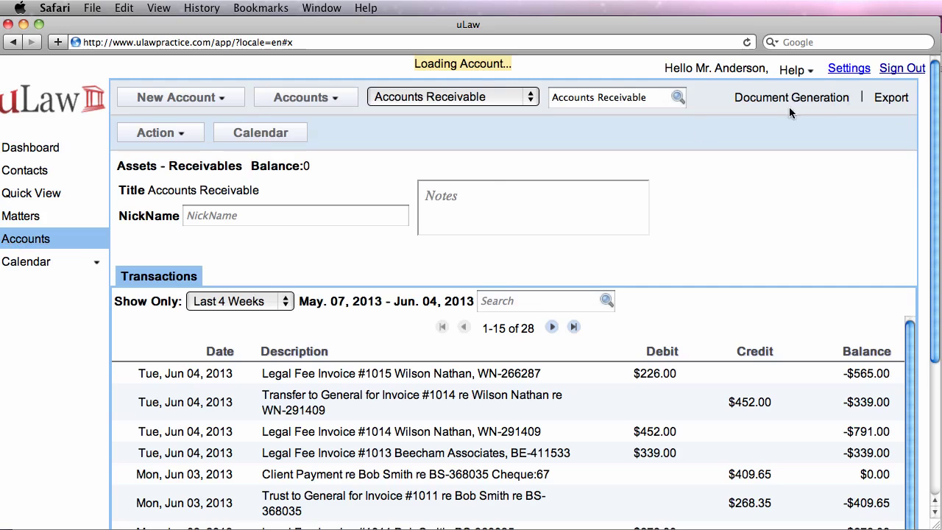
{"action": "left_click", "coordinate": [813, 104]}
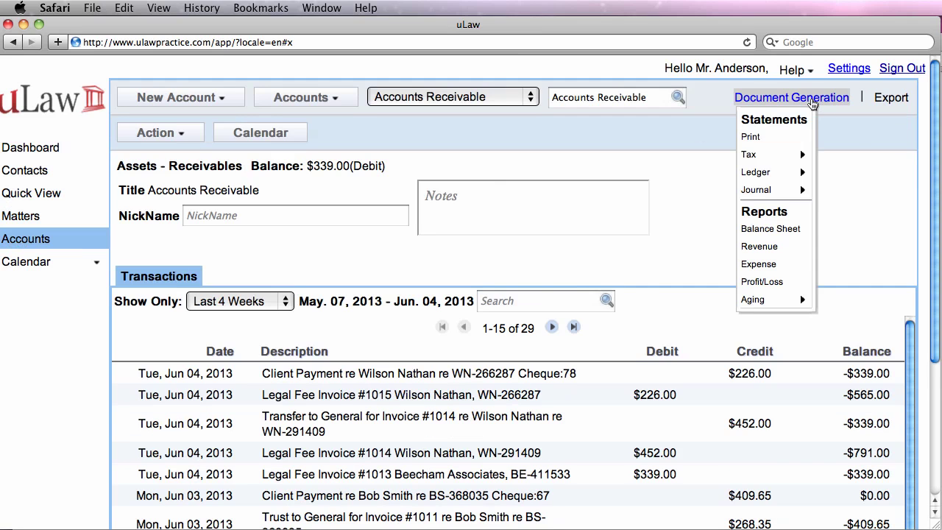
{"action": "mouse_move", "coordinate": [795, 157]}
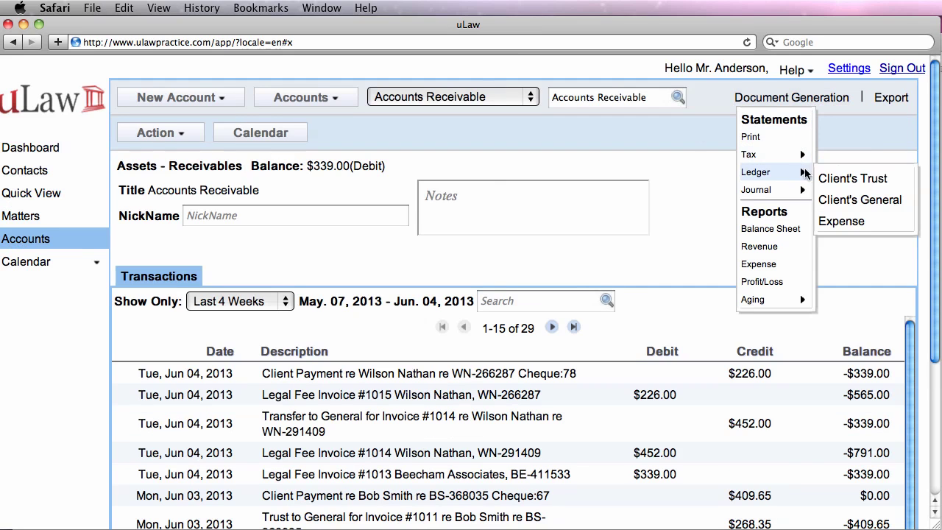
{"action": "left_click", "coordinate": [874, 195]}
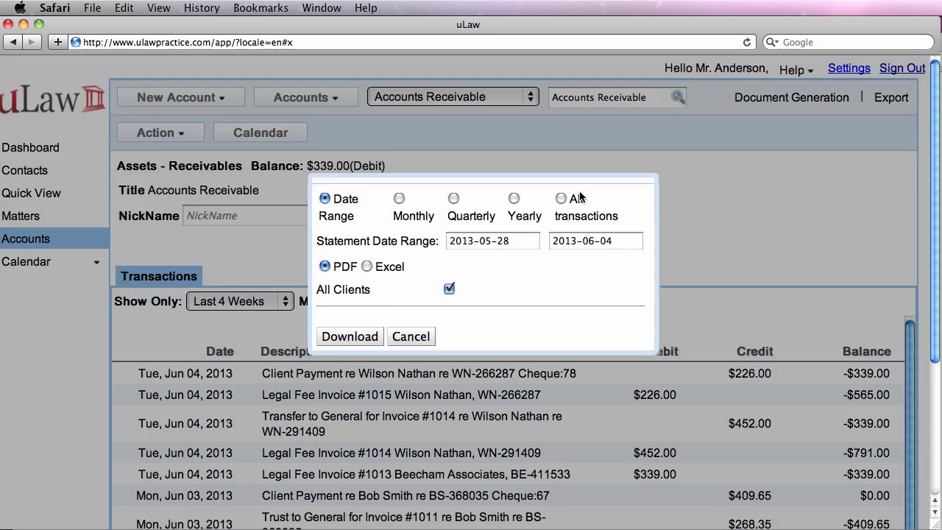
{"action": "left_click", "coordinate": [561, 199]}
{"action": "left_click", "coordinate": [446, 332]}
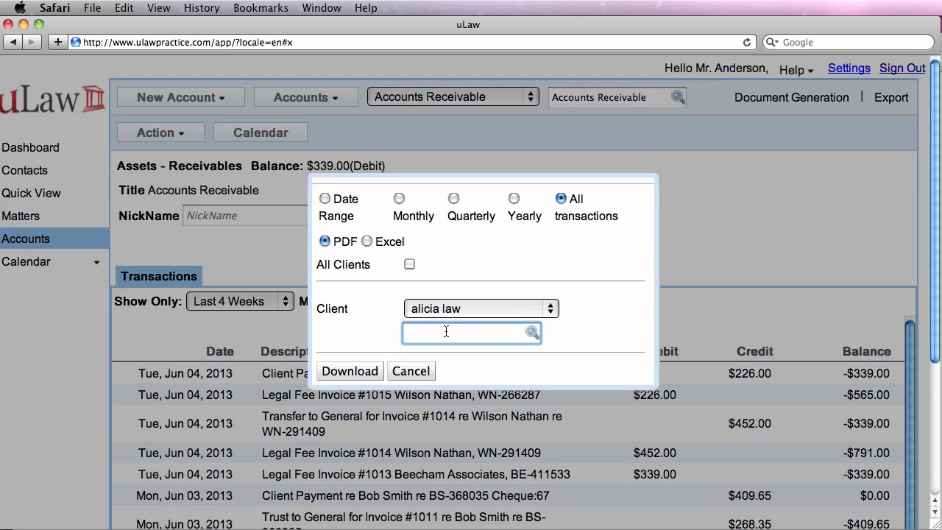
{"action": "type", "text": "wil"}
{"action": "left_click", "coordinate": [472, 357]}
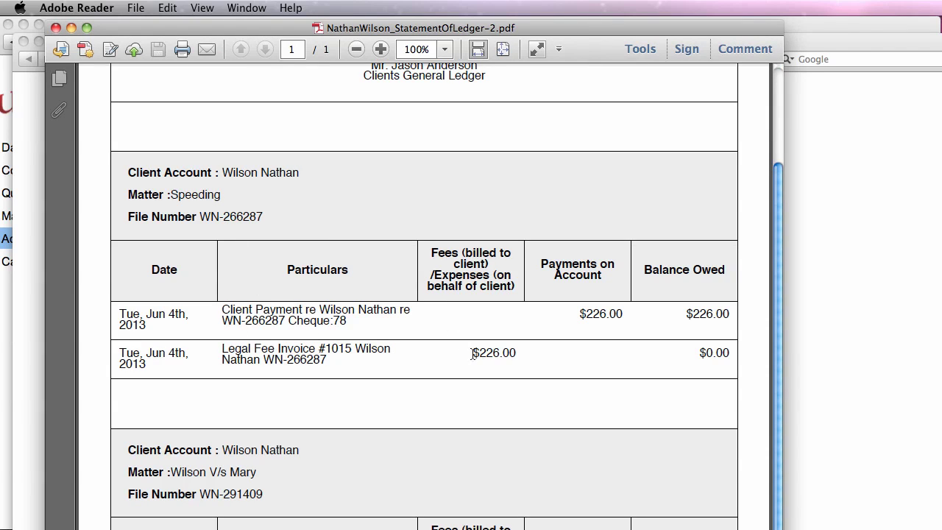
Examine the updated general ledger PDF at 75% zoom, checking the invoice, payment and transfer entries of both matters.
{"action": "left_click_drag", "start_coordinate": [472, 354], "coordinate": [264, 359]}
{"action": "left_click_drag", "start_coordinate": [317, 310], "coordinate": [352, 321]}
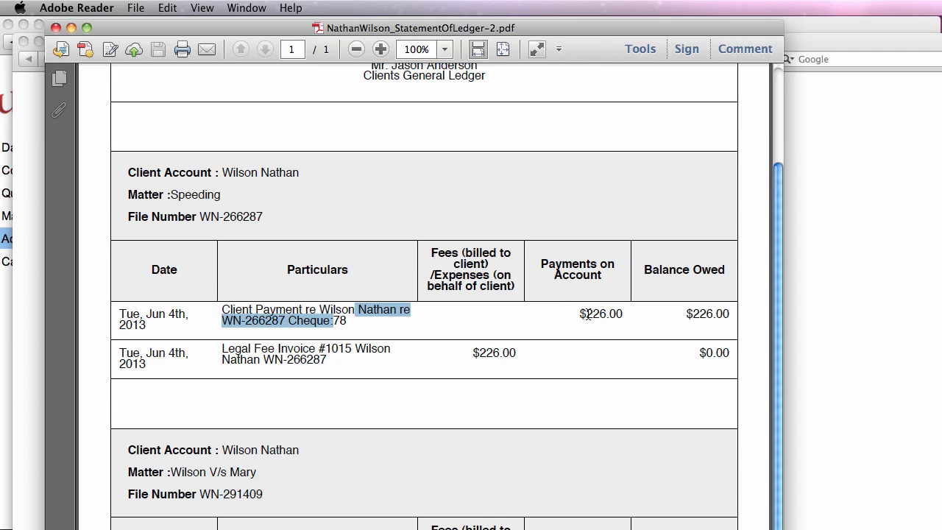
{"action": "scroll", "coordinate": [585, 312], "scroll_direction": "down", "scroll_amount": 3}
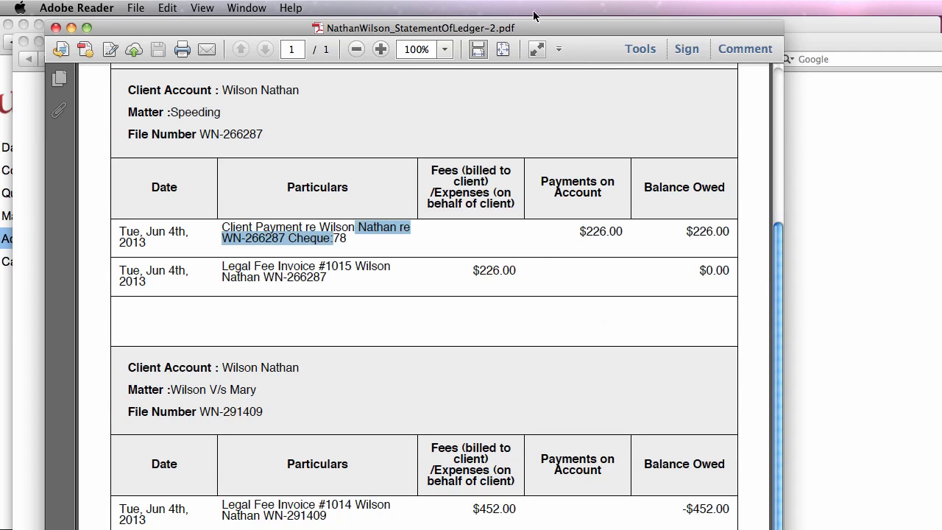
{"action": "left_click", "coordinate": [447, 50]}
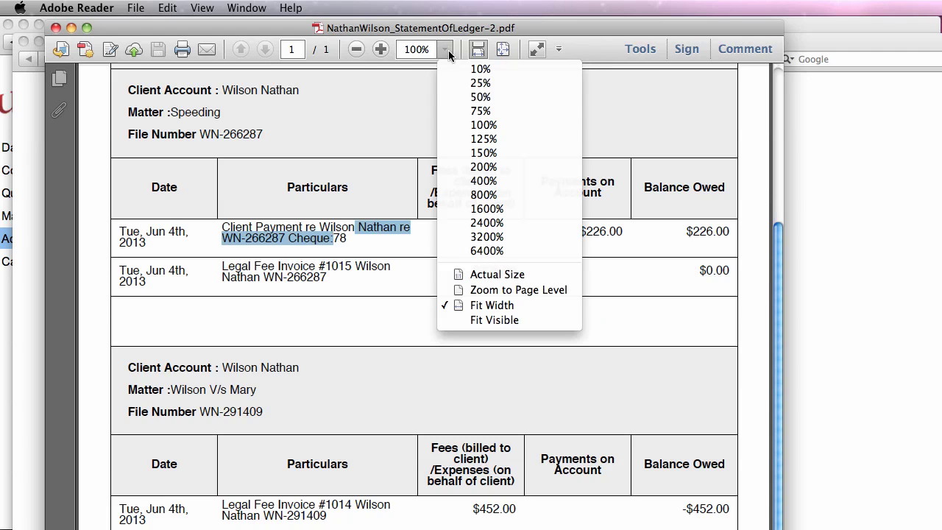
{"action": "left_click", "coordinate": [482, 111]}
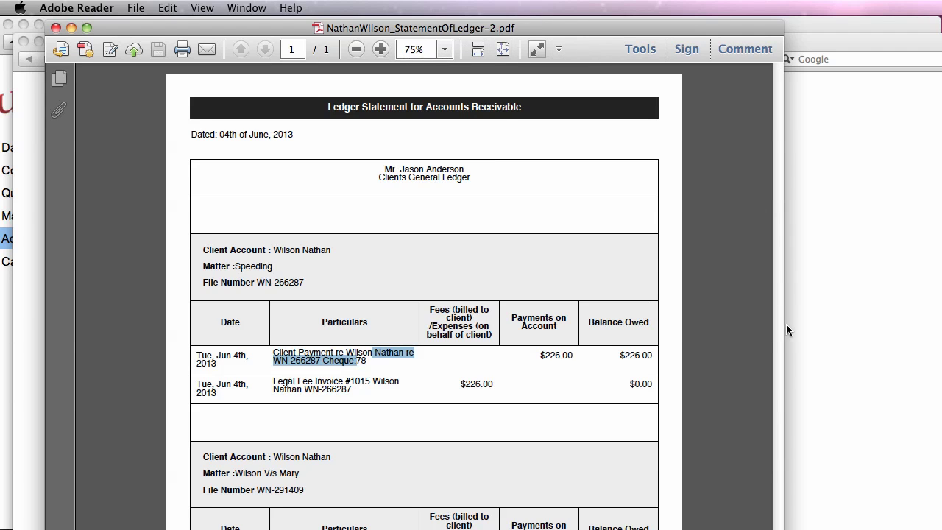
{"action": "left_click_drag", "start_coordinate": [496, 31], "coordinate": [584, 27]}
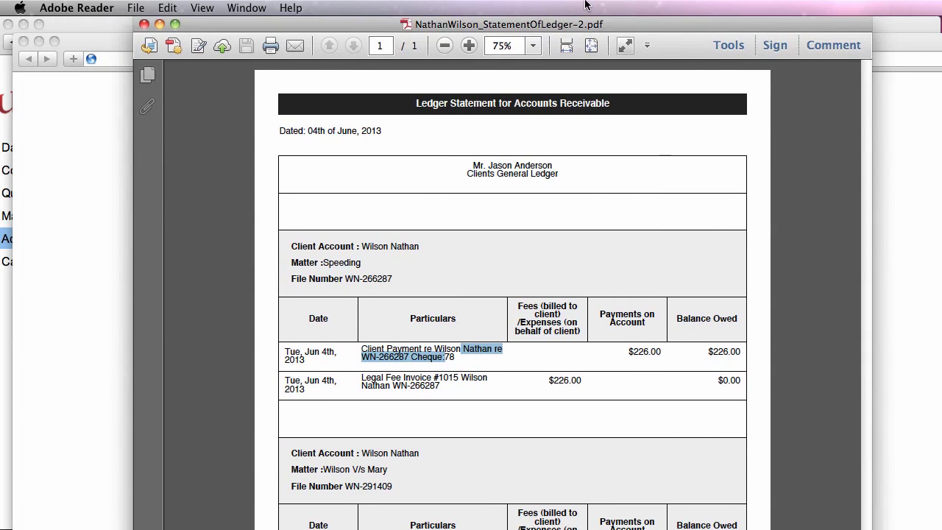
{"action": "scroll", "coordinate": [653, 224], "scroll_direction": "down", "scroll_amount": 5}
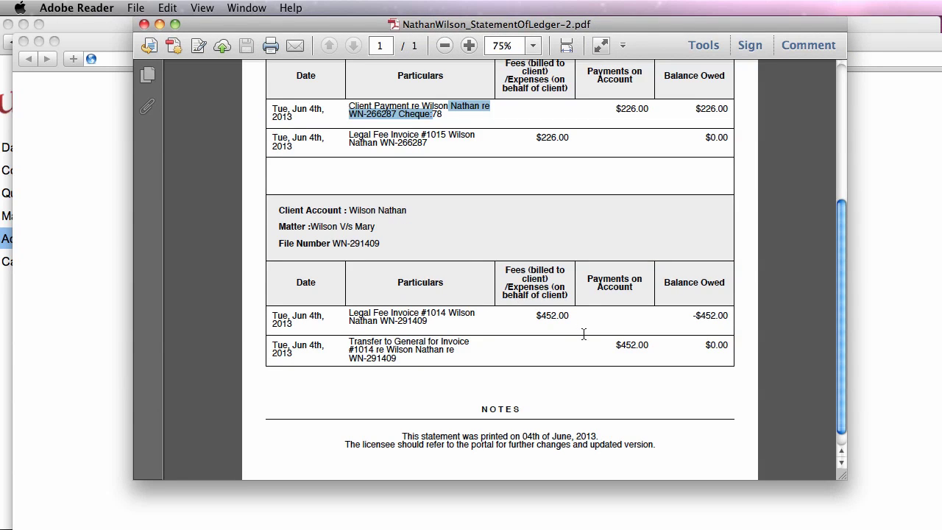
{"action": "left_click_drag", "start_coordinate": [566, 319], "coordinate": [537, 317]}
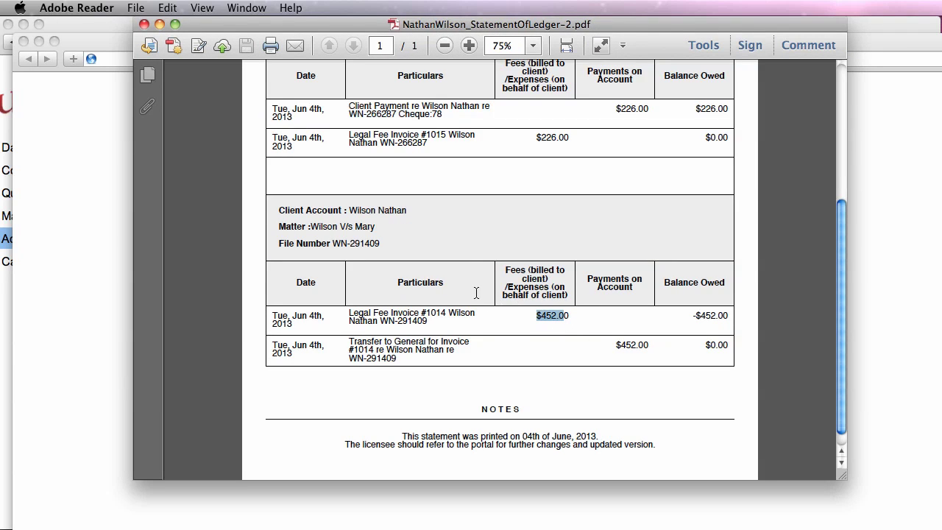